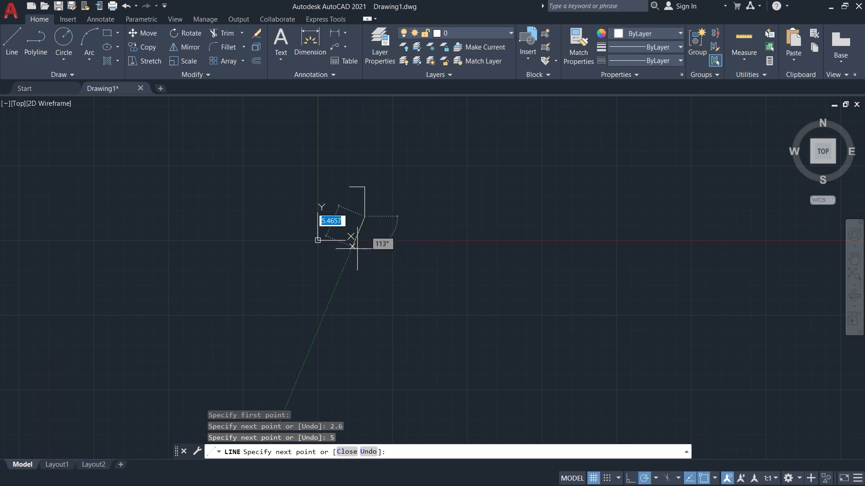
Complete the narrow closed rectangle with a 50-unit vertical line, a 2.6-unit bottom line and a closing line to the start point.
{"action": "type", "text": "50"}
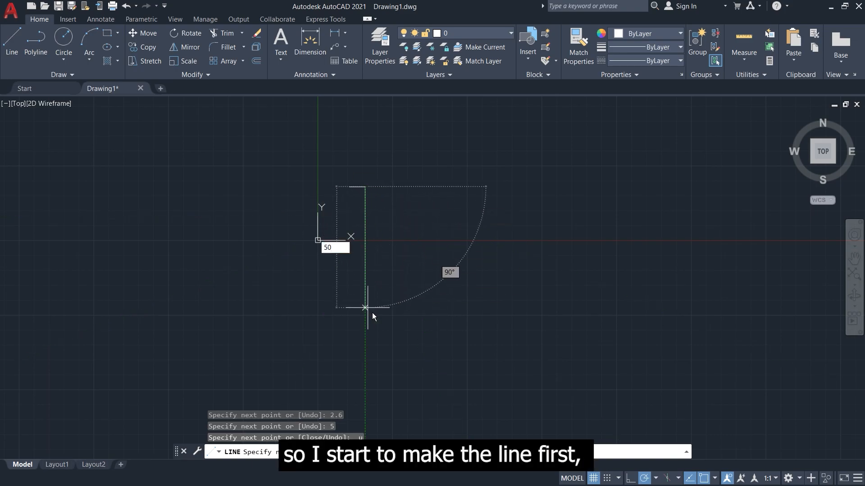
{"action": "key", "text": "Return"}
{"action": "scroll", "coordinate": [367, 309], "scroll_direction": "up", "scroll_amount": 5}
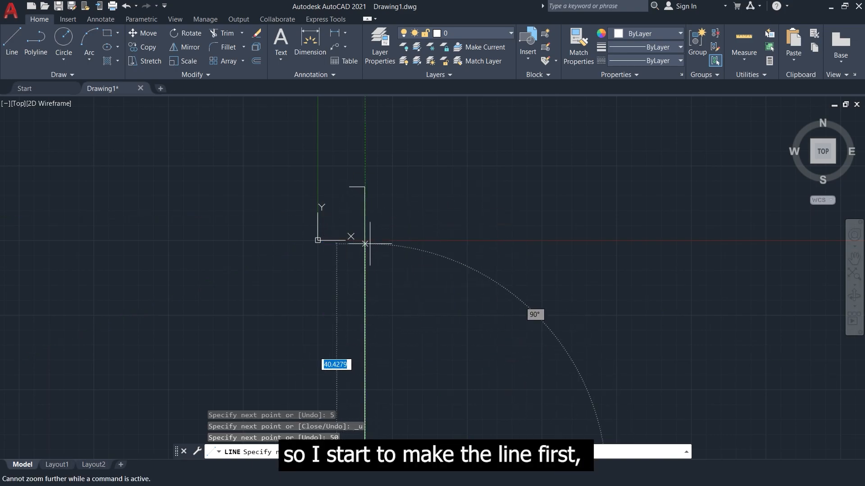
{"action": "scroll", "coordinate": [397, 135], "scroll_direction": "down", "scroll_amount": 5}
{"action": "scroll", "coordinate": [353, 396], "scroll_direction": "up", "scroll_amount": 2}
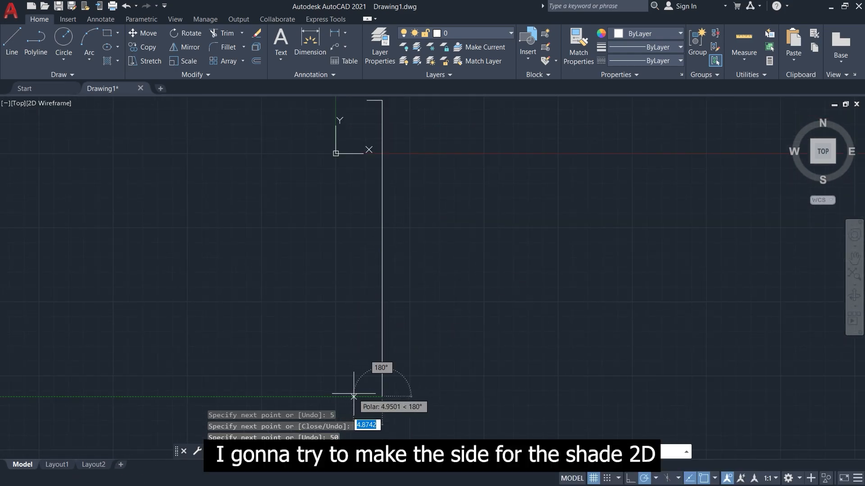
{"action": "type", "text": "2.5"}
{"action": "key", "text": "Return"}
{"action": "left_click", "coordinate": [366, 100]}
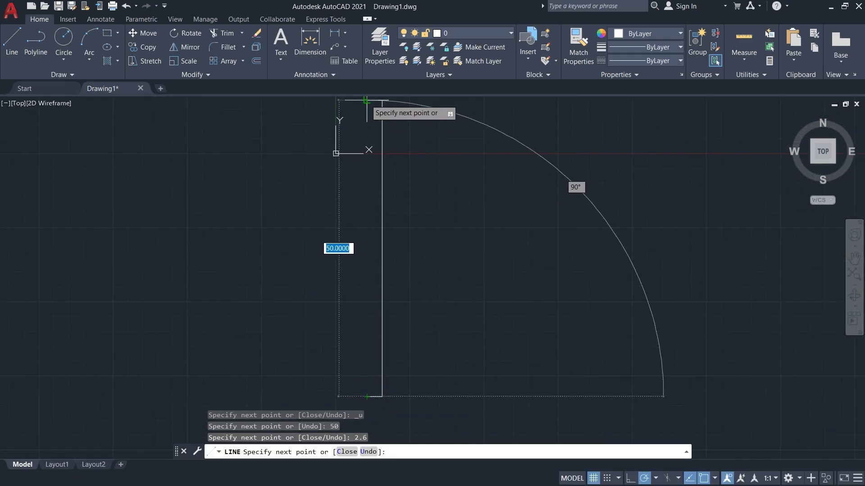
{"action": "key", "text": "Escape"}
Move the whole rectangle by its lower-left corner to the right of the origin, just above the X axis.
{"action": "scroll", "coordinate": [432, 315], "scroll_direction": "down", "scroll_amount": 2}
{"action": "left_click", "coordinate": [452, 145]}
{"action": "left_click", "coordinate": [365, 300]}
{"action": "type", "text": "m"}
{"action": "key", "text": "Return"}
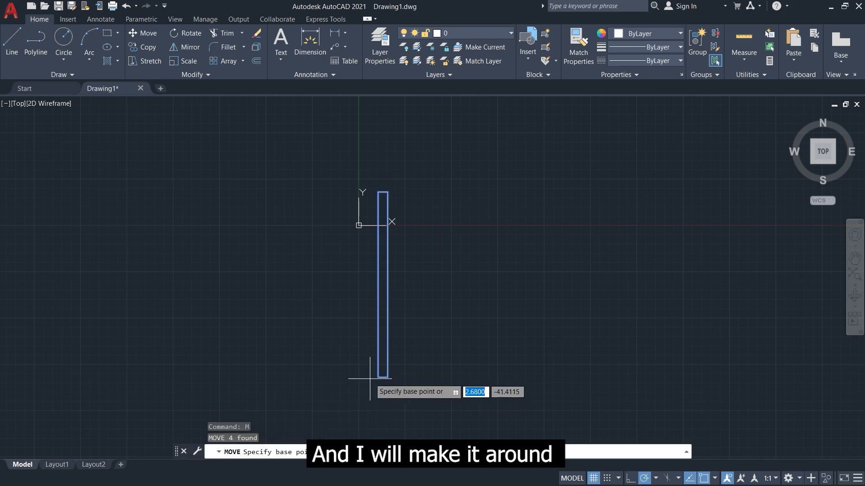
{"action": "left_click", "coordinate": [378, 377]}
{"action": "scroll", "coordinate": [416, 221], "scroll_direction": "up", "scroll_amount": 2}
{"action": "middle_click_drag", "start_coordinate": [424, 127], "coordinate": [403, 261]}
{"action": "middle_click_drag", "start_coordinate": [421, 303], "coordinate": [423, 301]}
{"action": "middle_click_drag", "start_coordinate": [427, 256], "coordinate": [412, 257]}
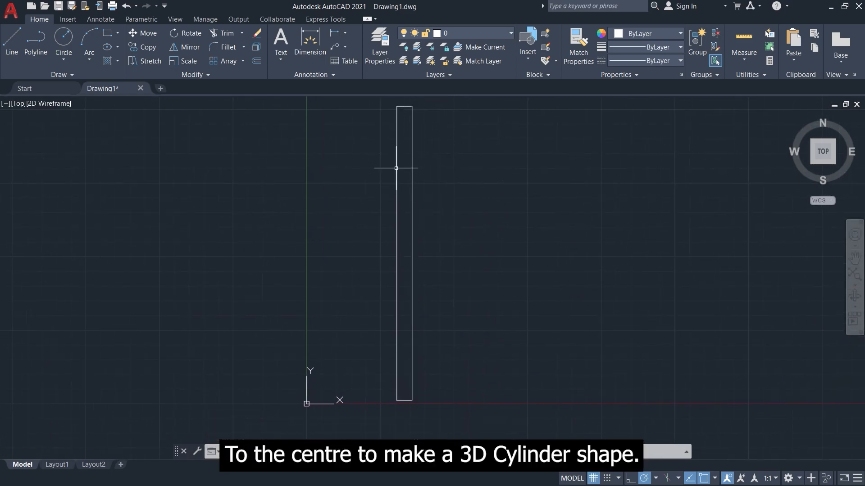
Draw a 3.5-unit line down from the midpoint of the rectangle's top edge, with a horizontal line across the rectangle at its end.
{"action": "middle_click_drag", "start_coordinate": [396, 133], "coordinate": [395, 126]}
{"action": "scroll", "coordinate": [401, 124], "scroll_direction": "up", "scroll_amount": 6}
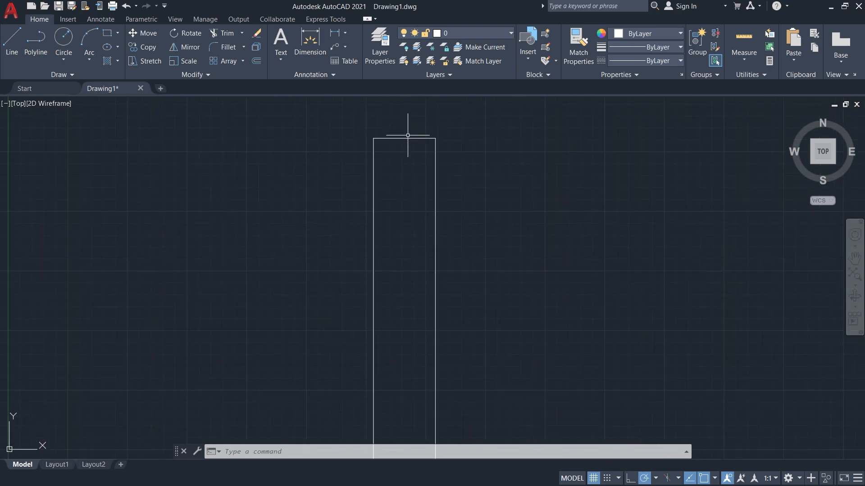
{"action": "type", "text": "l"}
{"action": "key", "text": "Return"}
{"action": "left_click", "coordinate": [404, 138]}
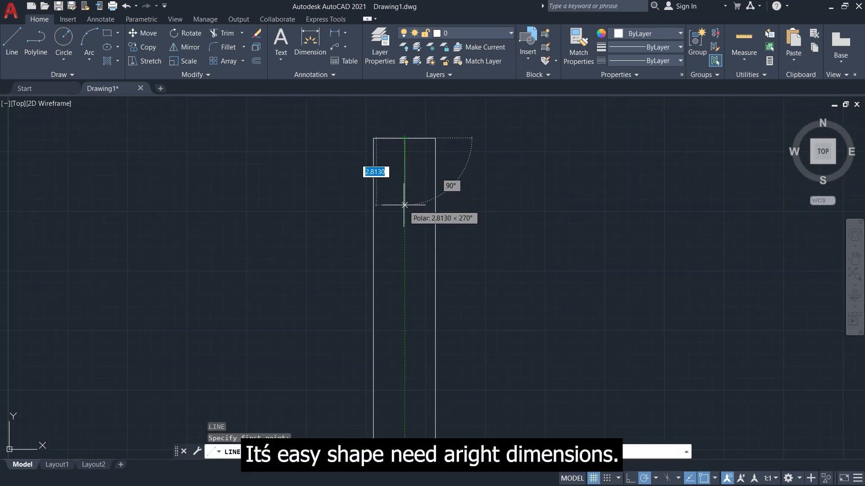
{"action": "type", "text": "3.5"}
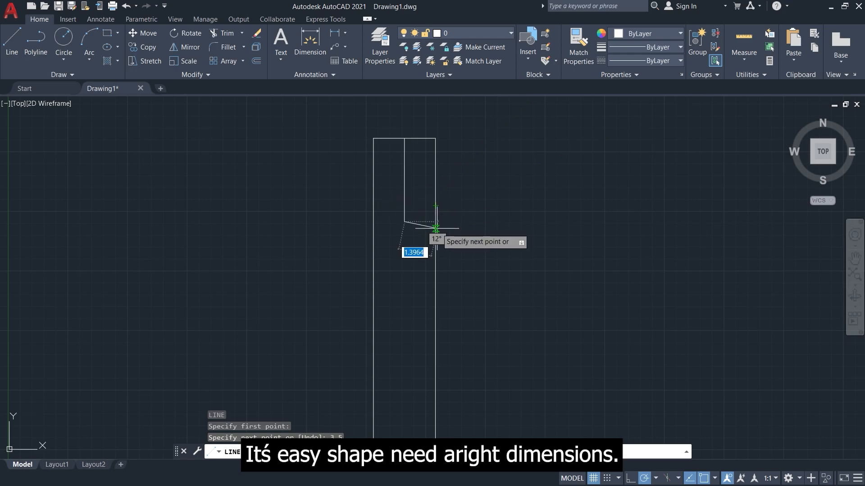
{"action": "key", "text": "Return"}
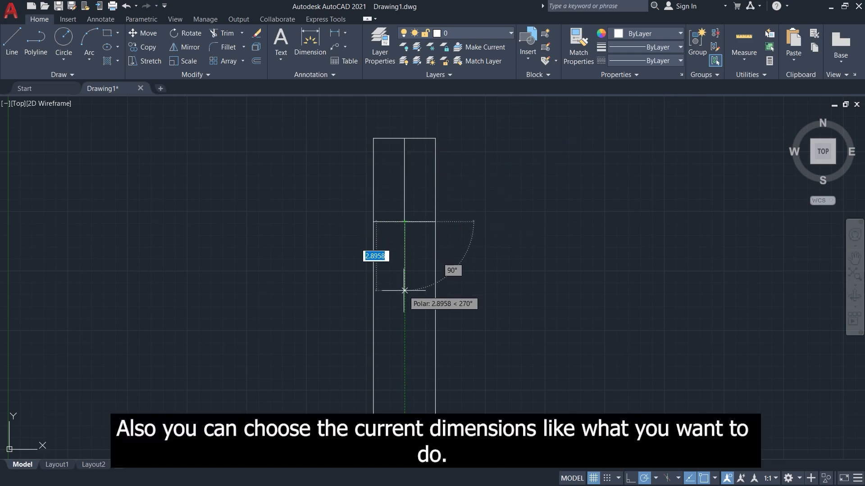
Extend the center line down from the first cross line and draw a second line across the rectangle at its end.
{"action": "key", "text": "Return"}
{"action": "scroll", "coordinate": [403, 222], "scroll_direction": "down", "scroll_amount": 3}
{"action": "scroll", "coordinate": [402, 223], "scroll_direction": "up", "scroll_amount": 3}
{"action": "middle_click_drag", "start_coordinate": [407, 362], "coordinate": [388, 276]}
{"action": "left_click", "coordinate": [416, 277]}
{"action": "left_click", "coordinate": [355, 277]}
{"action": "key", "text": "Escape"}
Draw a 5.4-unit center line down from the second cross line's midpoint and a third line across the rectangle at its end.
{"action": "key", "text": "Return"}
{"action": "left_click", "coordinate": [385, 277]}
{"action": "scroll", "coordinate": [385, 229], "scroll_direction": "down", "scroll_amount": 4}
{"action": "scroll", "coordinate": [387, 285], "scroll_direction": "up", "scroll_amount": 6}
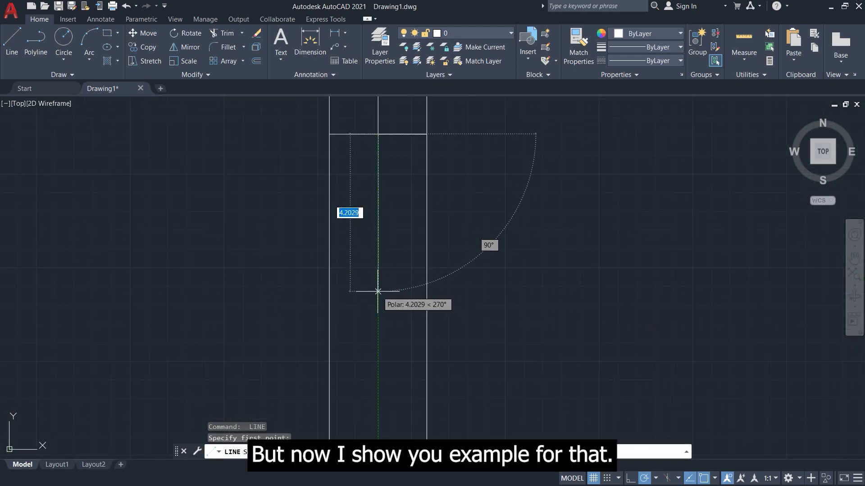
{"action": "type", "text": "5.4"}
{"action": "key", "text": "Return"}
{"action": "scroll", "coordinate": [377, 292], "scroll_direction": "down", "scroll_amount": 3}
{"action": "scroll", "coordinate": [378, 295], "scroll_direction": "up", "scroll_amount": 3}
{"action": "left_click", "coordinate": [422, 293]}
{"action": "left_click", "coordinate": [326, 293]}
{"action": "key", "text": "Escape"}
Continue the center line down from the third cross line and draw a fourth line across the rectangle at its end.
{"action": "scroll", "coordinate": [342, 216], "scroll_direction": "down", "scroll_amount": 4}
{"action": "scroll", "coordinate": [342, 254], "scroll_direction": "up", "scroll_amount": 4}
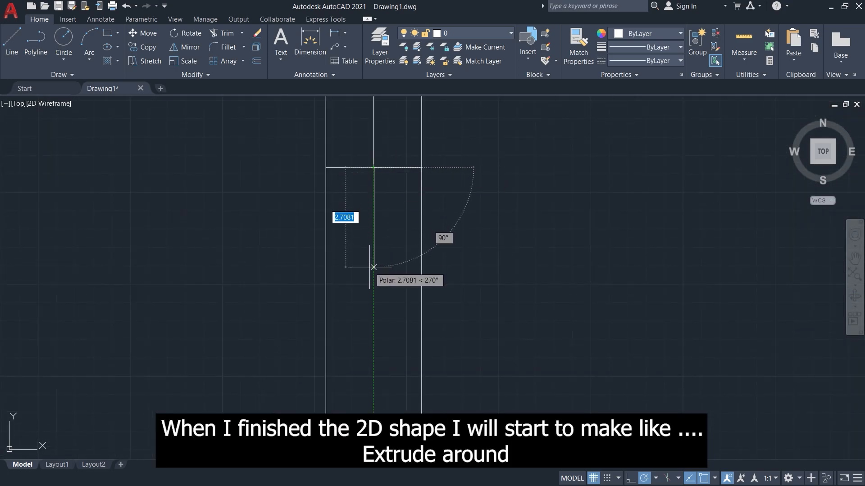
{"action": "key", "text": "Return"}
{"action": "scroll", "coordinate": [367, 270], "scroll_direction": "down", "scroll_amount": 5}
{"action": "scroll", "coordinate": [381, 256], "scroll_direction": "up", "scroll_amount": 5}
{"action": "left_click", "coordinate": [384, 245]}
{"action": "left_click", "coordinate": [290, 245]}
{"action": "key", "text": "Return"}
Draw a 5.4-unit center line down from the fourth cross line's midpoint and a fifth line across the rectangle at its end.
{"action": "key", "text": "Return"}
{"action": "left_click", "coordinate": [336, 245]}
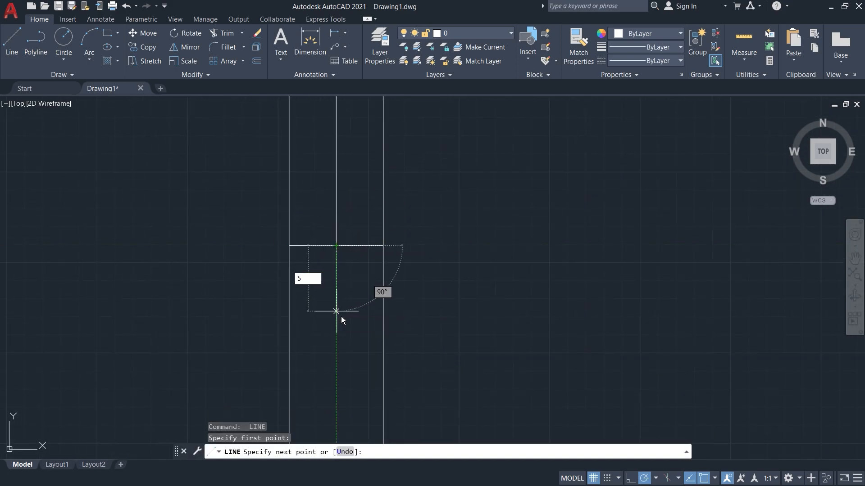
{"action": "key", "text": "Return"}
{"action": "scroll", "coordinate": [345, 175], "scroll_direction": "down", "scroll_amount": 5}
{"action": "scroll", "coordinate": [339, 294], "scroll_direction": "up", "scroll_amount": 5}
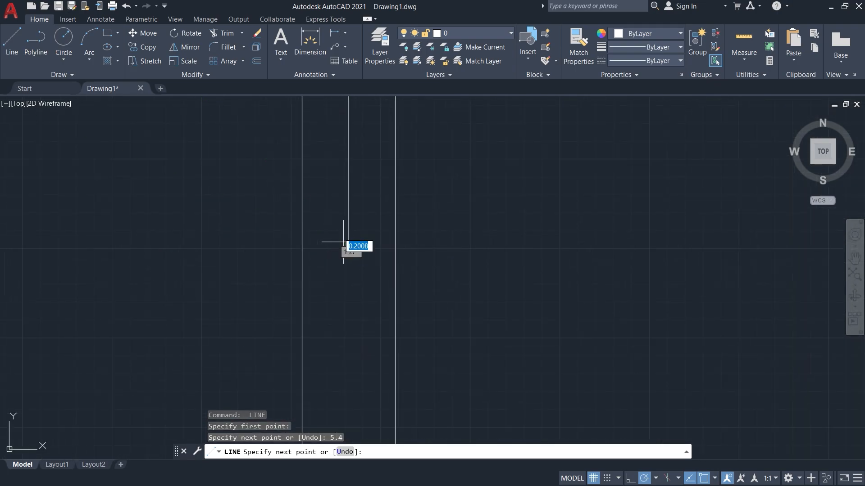
{"action": "left_click", "coordinate": [395, 245]}
{"action": "left_click", "coordinate": [302, 245]}
{"action": "key", "text": "Return"}
Draw a 4.5-unit center line down from the fifth cross line's midpoint and a sixth line across the rectangle at its end.
{"action": "key", "text": "Return"}
{"action": "left_click", "coordinate": [348, 245]}
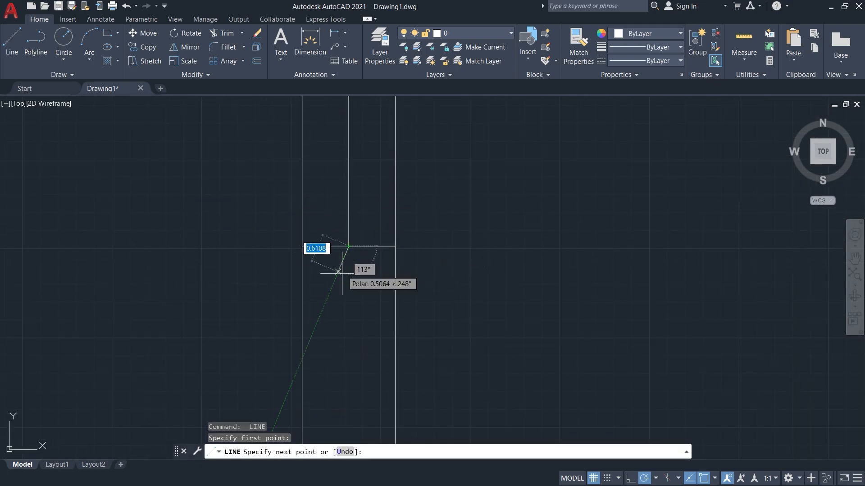
{"action": "type", "text": "4."}
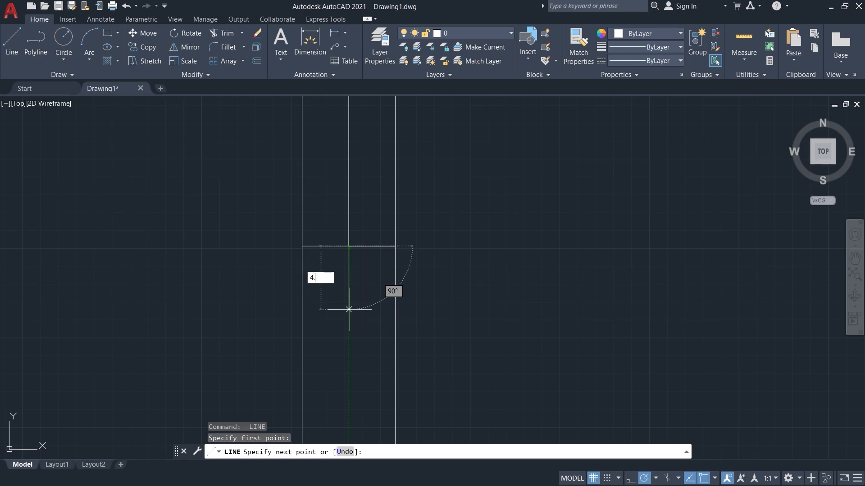
{"action": "type", "text": "5"}
{"action": "key", "text": "Return"}
{"action": "scroll", "coordinate": [351, 306], "scroll_direction": "down", "scroll_amount": 3}
{"action": "scroll", "coordinate": [370, 294], "scroll_direction": "up", "scroll_amount": 3}
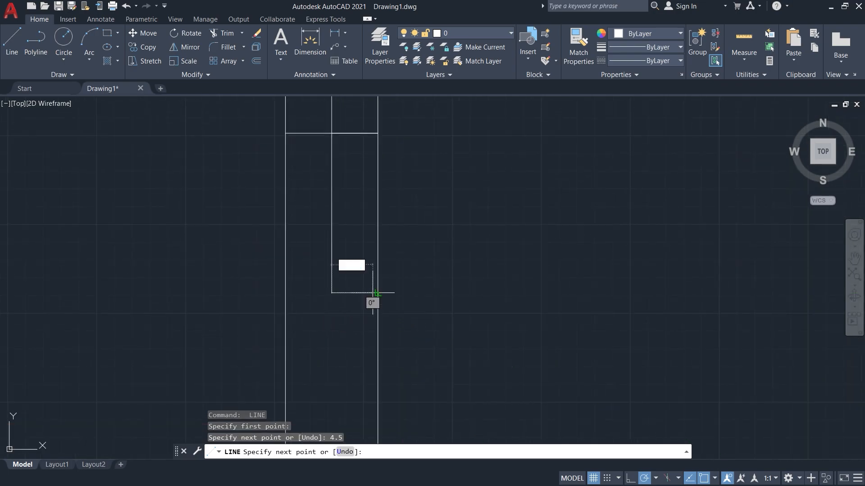
{"action": "left_click", "coordinate": [285, 293]}
{"action": "key", "text": "Return"}
Add a very short center line below the sixth cross line and a seventh line across the rectangle at its end.
{"action": "key", "text": "Return"}
{"action": "left_click", "coordinate": [332, 293]}
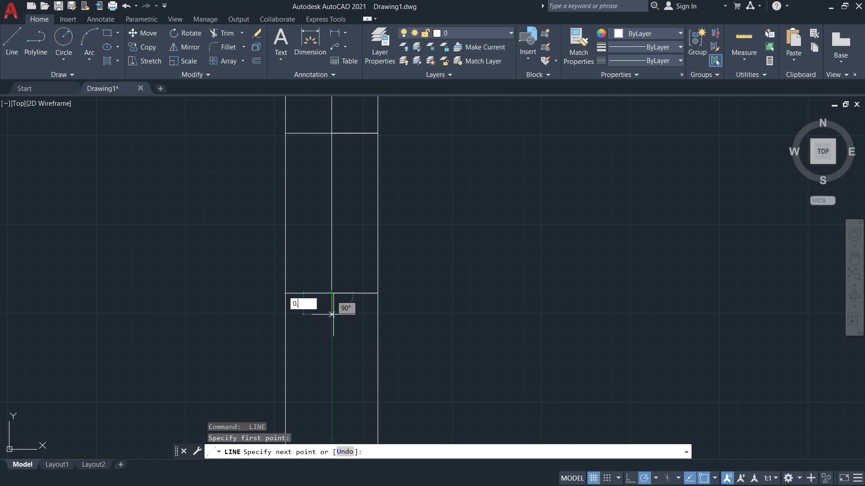
{"action": "key", "text": "Return"}
{"action": "left_click", "coordinate": [378, 307]}
{"action": "left_click", "coordinate": [285, 306]}
{"action": "key", "text": "Return"}
Draw the last center line from the lowest cross line's midpoint to the midpoint of the rectangle's bottom edge.
{"action": "key", "text": "Return"}
{"action": "left_click", "coordinate": [331, 306]}
{"action": "scroll", "coordinate": [331, 328], "scroll_direction": "down", "scroll_amount": 2}
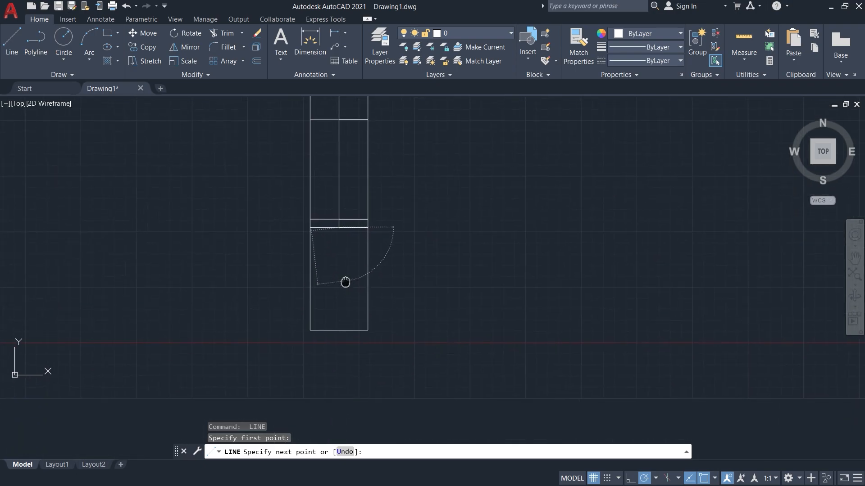
{"action": "left_click", "coordinate": [339, 330]}
{"action": "key", "text": "Escape"}
{"action": "scroll", "coordinate": [426, 252], "scroll_direction": "down", "scroll_amount": 4}
{"action": "middle_click_drag", "start_coordinate": [426, 180], "coordinate": [391, 405]}
{"action": "middle_click_drag", "start_coordinate": [346, 108], "coordinate": [360, 216]}
{"action": "scroll", "coordinate": [359, 216], "scroll_direction": "up", "scroll_amount": 4}
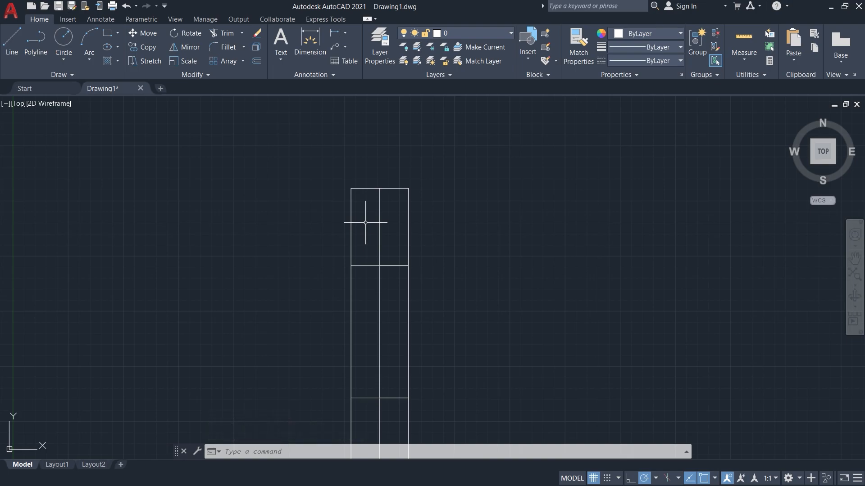
{"action": "middle_click_drag", "start_coordinate": [388, 255], "coordinate": [390, 235]}
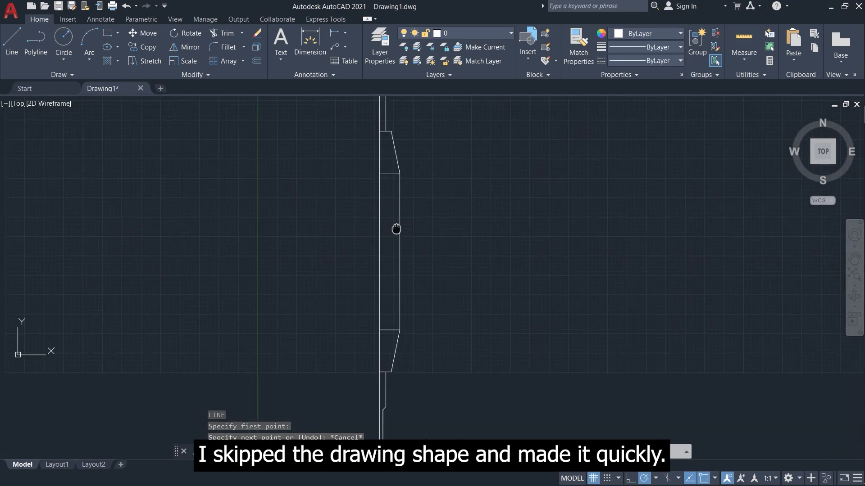
Trim all horizontal construction lines inside the stepped profile so that only its closed outline remains.
{"action": "scroll", "coordinate": [396, 290], "scroll_direction": "up", "scroll_amount": 6}
{"action": "type", "text": "tr"}
{"action": "key", "text": "Return"}
{"action": "left_click_drag", "start_coordinate": [359, 276], "coordinate": [358, 333]}
{"action": "scroll", "coordinate": [359, 345], "scroll_direction": "down", "scroll_amount": 4}
{"action": "left_click_drag", "start_coordinate": [359, 254], "coordinate": [370, 271]}
{"action": "scroll", "coordinate": [371, 175], "scroll_direction": "up", "scroll_amount": 3}
{"action": "middle_click_drag", "start_coordinate": [370, 175], "coordinate": [352, 404]}
{"action": "left_click_drag", "start_coordinate": [349, 123], "coordinate": [349, 177]}
{"action": "middle_click_drag", "start_coordinate": [348, 136], "coordinate": [354, 379]}
{"action": "scroll", "coordinate": [342, 263], "scroll_direction": "up", "scroll_amount": 2}
{"action": "left_click_drag", "start_coordinate": [340, 255], "coordinate": [339, 287]}
{"action": "middle_click_drag", "start_coordinate": [334, 118], "coordinate": [354, 293]}
{"action": "left_click_drag", "start_coordinate": [358, 234], "coordinate": [360, 280]}
{"action": "scroll", "coordinate": [377, 200], "scroll_direction": "down", "scroll_amount": 10}
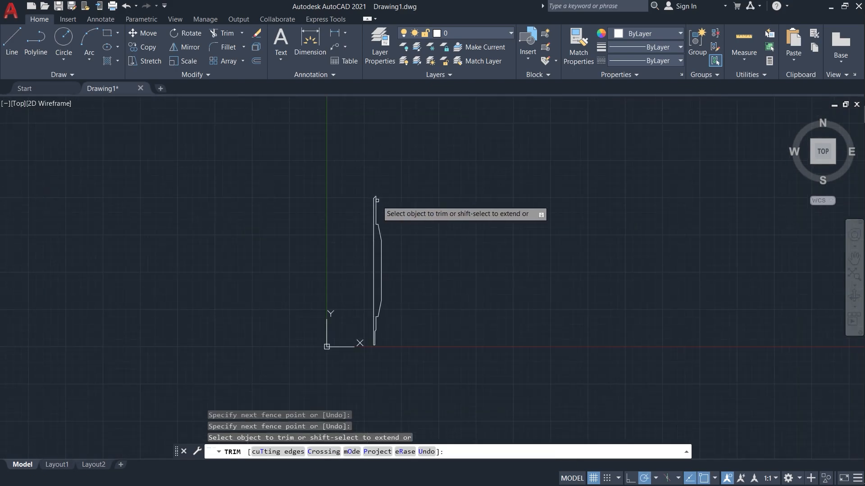
{"action": "scroll", "coordinate": [392, 274], "scroll_direction": "up", "scroll_amount": 2}
{"action": "key", "text": "Escape"}
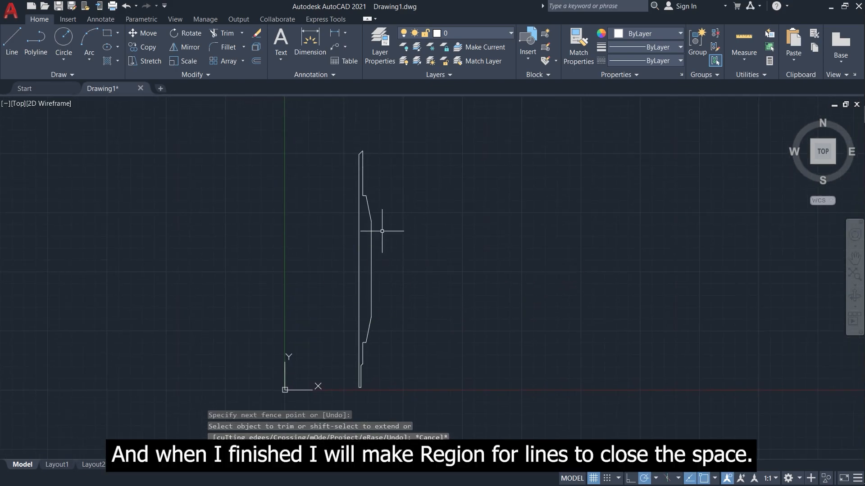
{"action": "left_click", "coordinate": [393, 133]}
{"action": "key", "text": "Escape"}
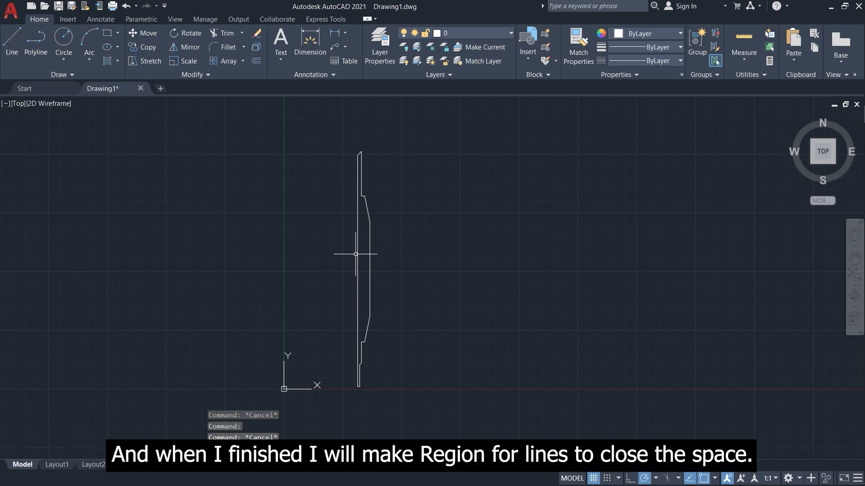
Convert all lines of the profile outline into a single region and check it by selecting it.
{"action": "left_click", "coordinate": [78, 77]}
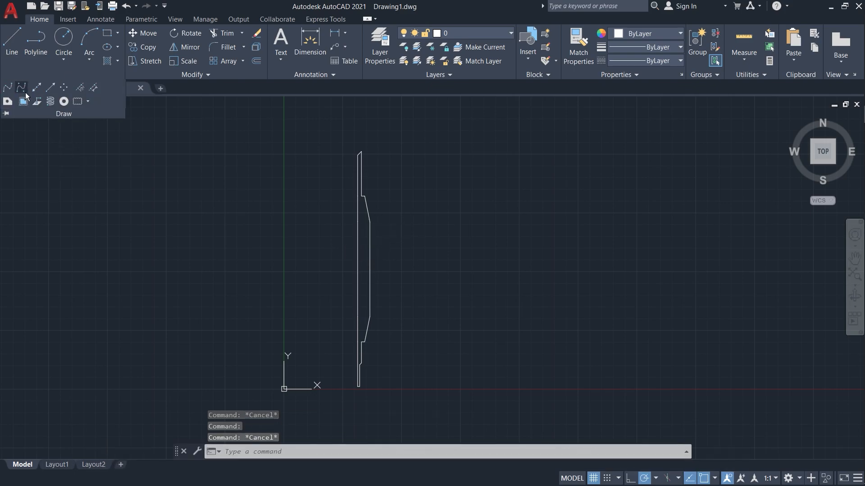
{"action": "left_click", "coordinate": [8, 102]}
{"action": "left_click", "coordinate": [372, 126]}
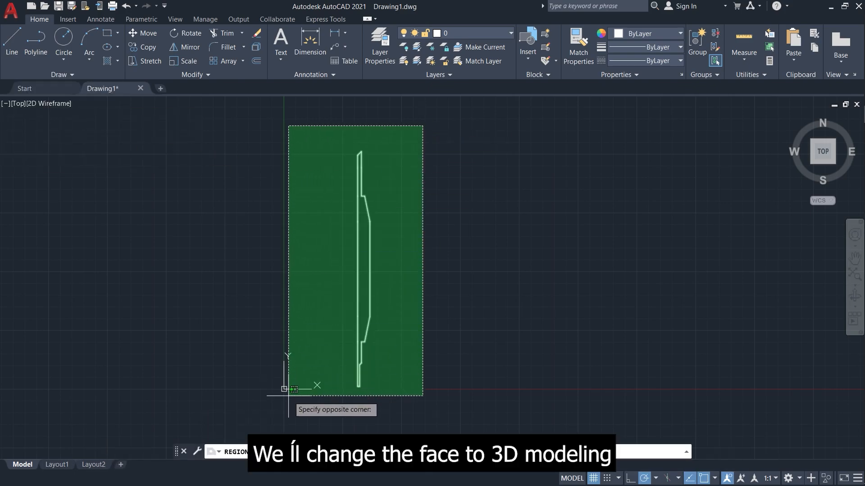
{"action": "left_click", "coordinate": [286, 387]}
{"action": "key", "text": "Return"}
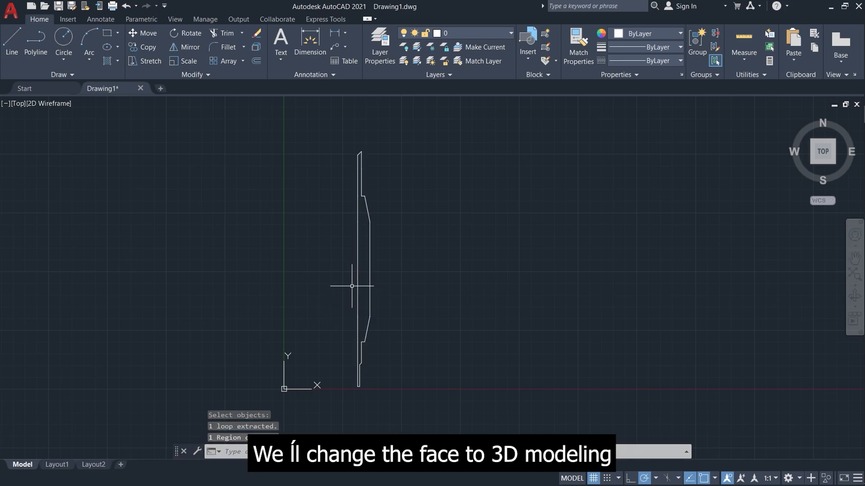
{"action": "left_click", "coordinate": [474, 244]}
{"action": "left_click", "coordinate": [360, 149]}
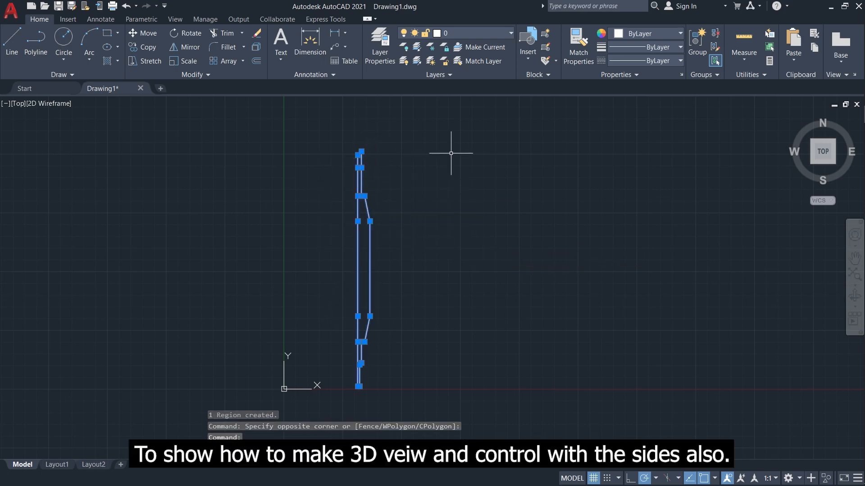
{"action": "key", "text": "Escape"}
Switch the workspace to 3D Modeling and view the profile in NW Isometric.
{"action": "middle_click_drag", "start_coordinate": [401, 226], "coordinate": [368, 210]}
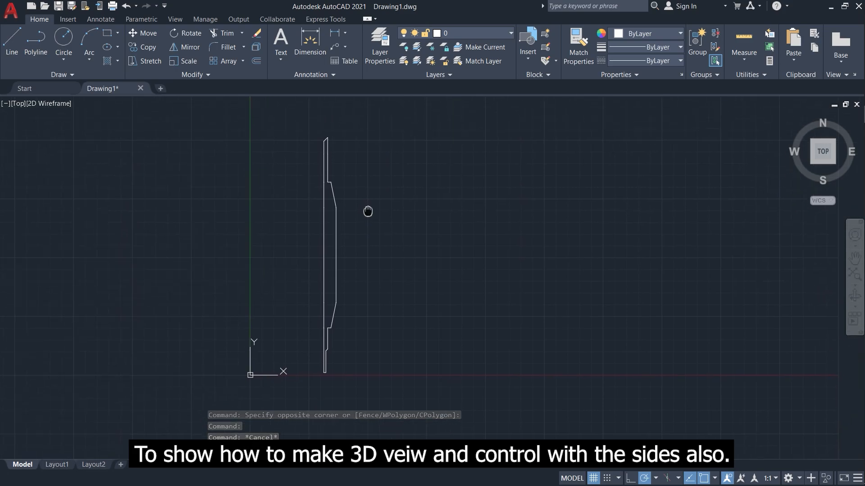
{"action": "left_click", "coordinate": [798, 478]}
{"action": "left_click", "coordinate": [791, 406]}
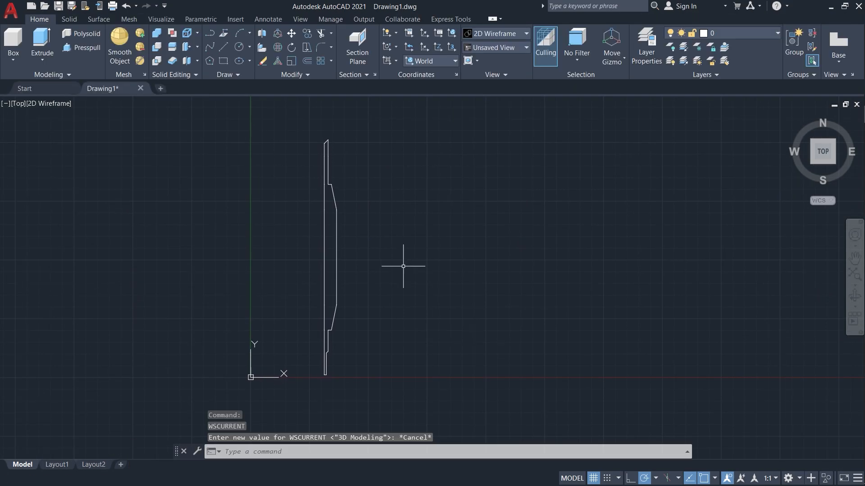
{"action": "mouse_move", "coordinate": [360, 271]}
{"action": "middle_mouse_down"}
{"action": "mouse_move", "coordinate": [492, 282]}
{"action": "mouse_move", "coordinate": [459, 305]}
{"action": "middle_mouse_up"}
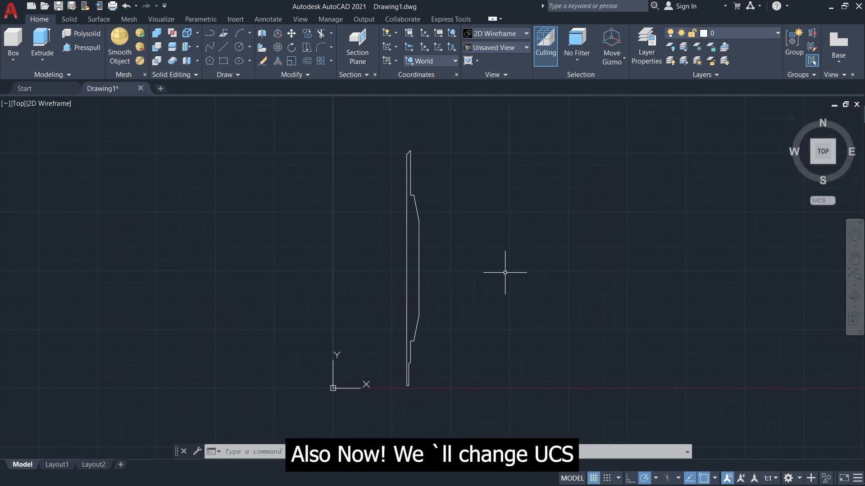
{"action": "left_click", "coordinate": [814, 144]}
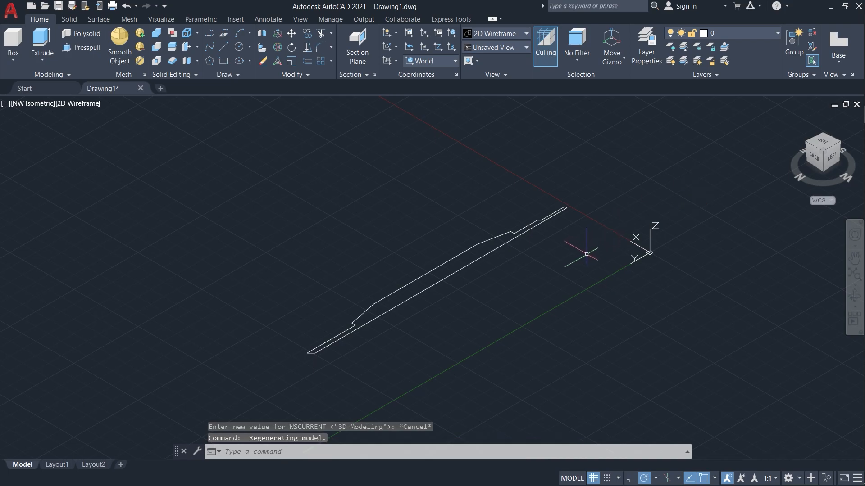
Select the profile region, switch to the Rotate Gizmo, and reorient the UCS at the profile's end with Z running along its length.
{"action": "left_click", "coordinate": [576, 199]}
{"action": "left_click", "coordinate": [242, 391]}
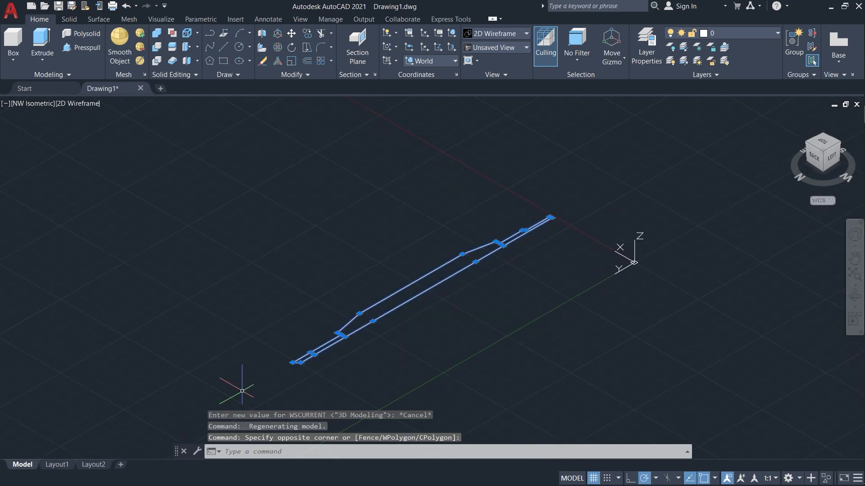
{"action": "left_click", "coordinate": [624, 64]}
{"action": "left_click", "coordinate": [633, 99]}
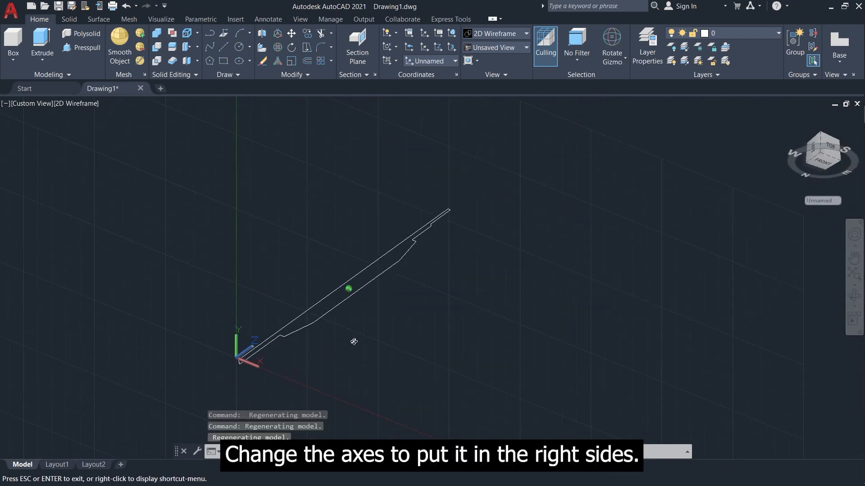
{"action": "middle_click_drag", "start_coordinate": [354, 341], "coordinate": [380, 271], "text": "shift"}
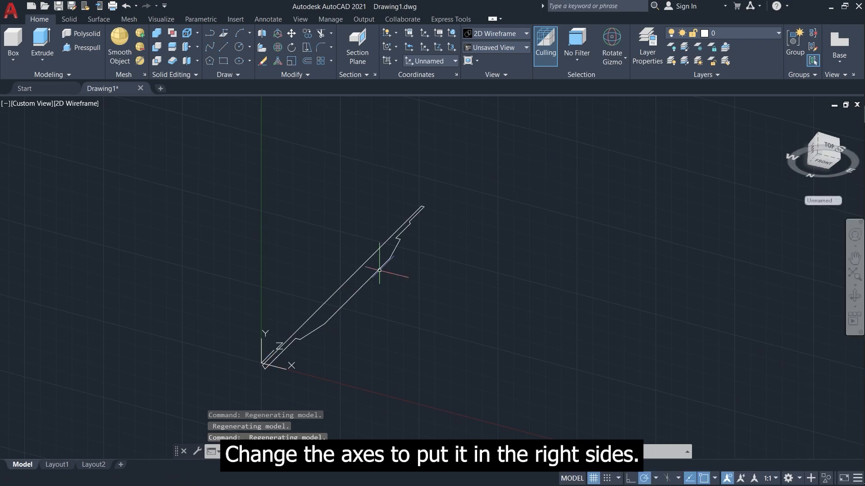
{"action": "left_click", "coordinate": [415, 212]}
{"action": "left_click", "coordinate": [436, 62]}
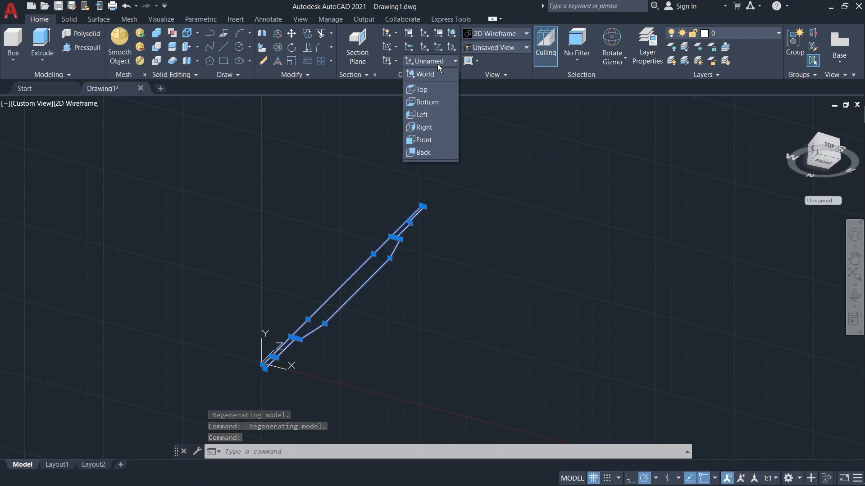
{"action": "left_click", "coordinate": [425, 62]}
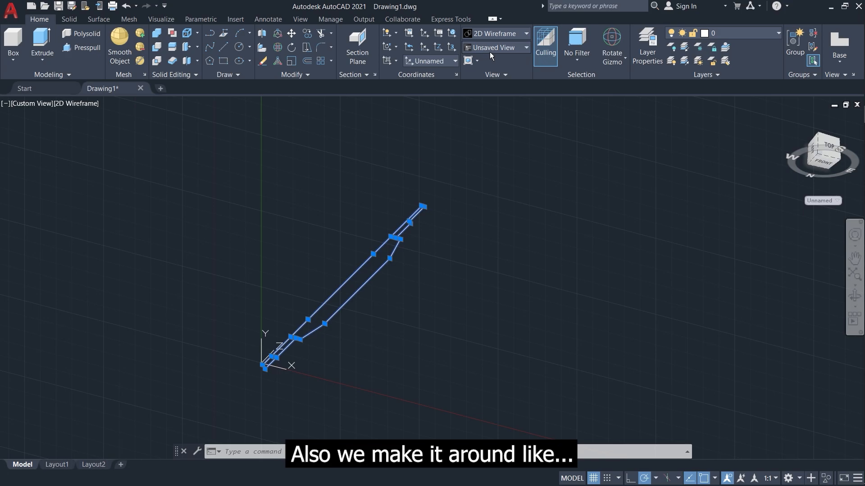
{"action": "left_click", "coordinate": [399, 48]}
{"action": "left_click", "coordinate": [399, 35]}
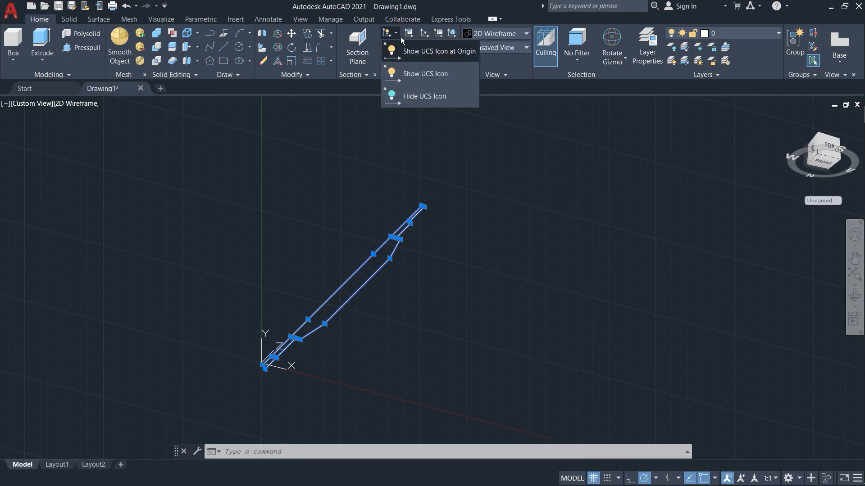
{"action": "left_click", "coordinate": [399, 35]}
{"action": "left_click", "coordinate": [401, 63]}
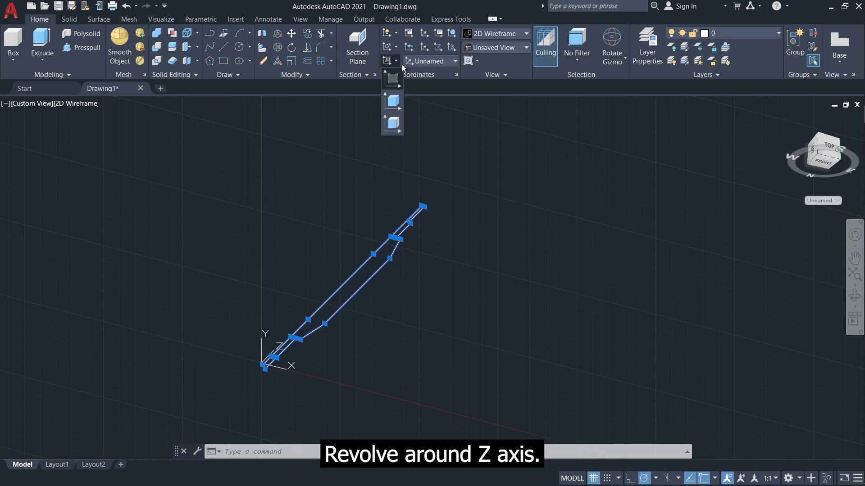
{"action": "left_click", "coordinate": [400, 64]}
{"action": "key", "text": "Escape"}
{"action": "left_click", "coordinate": [406, 226]}
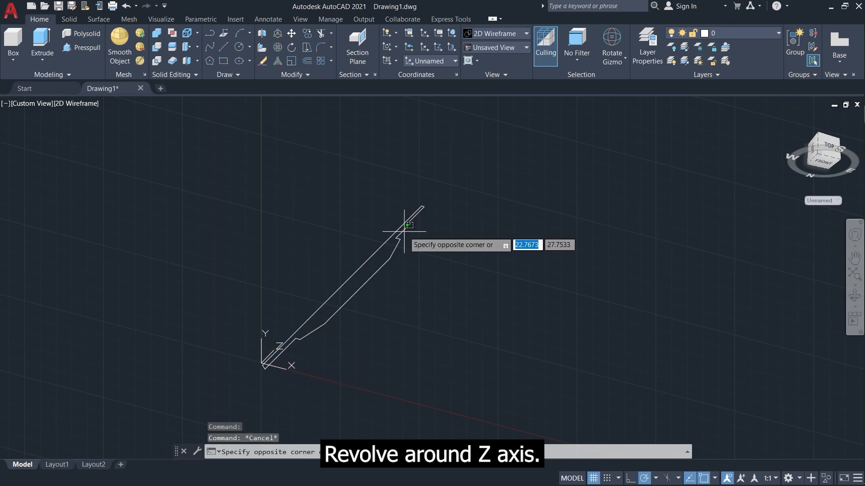
{"action": "left_click", "coordinate": [355, 286]}
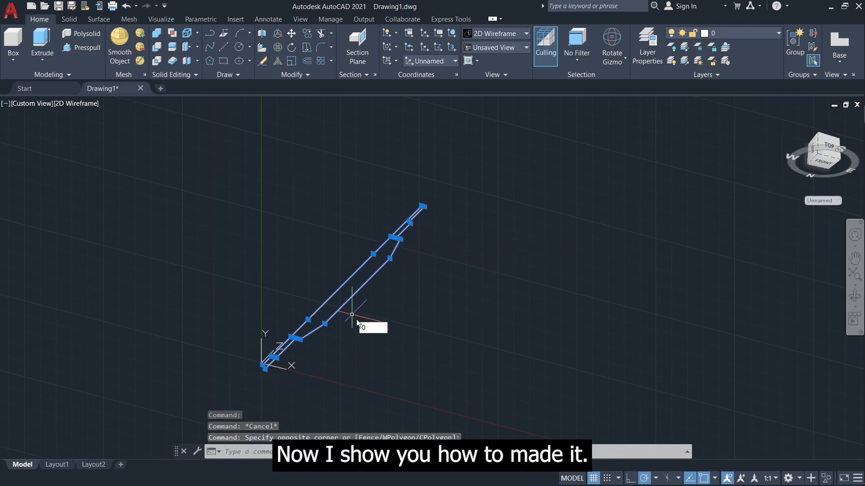
{"action": "key", "text": "Return"}
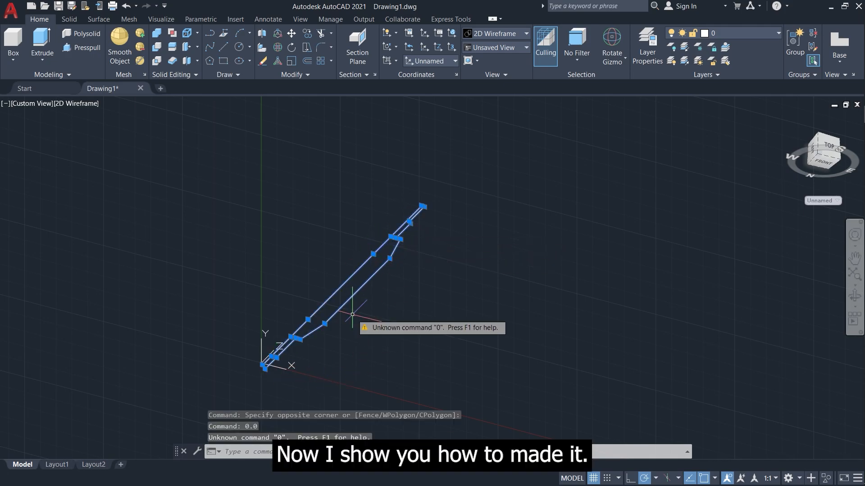
{"action": "key", "text": "Escape"}
{"action": "left_click", "coordinate": [369, 277]}
{"action": "key", "text": "Escape"}
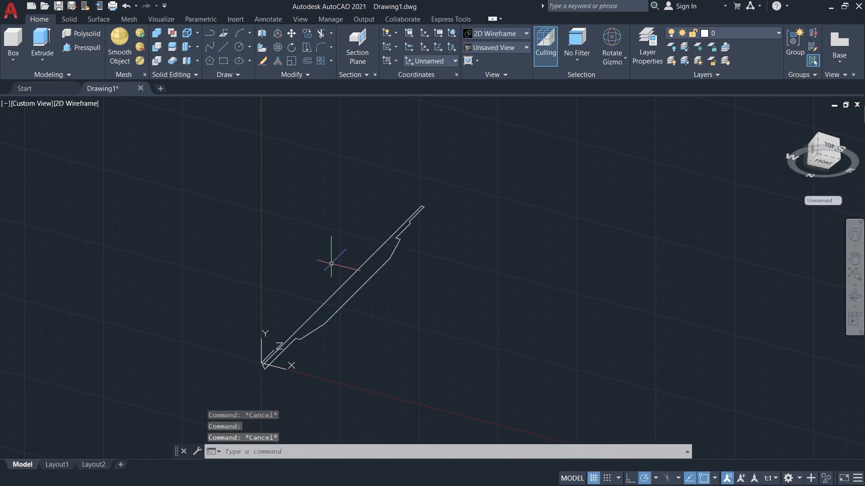
Revolve the profile region through 360° about an axis running along its long straight edge.
{"action": "left_click", "coordinate": [42, 65]}
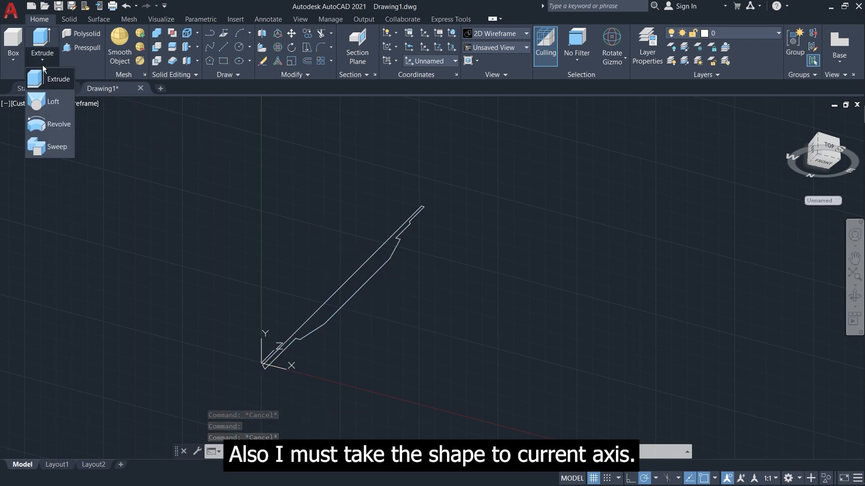
{"action": "left_click", "coordinate": [50, 133]}
{"action": "left_click", "coordinate": [373, 276]}
{"action": "key", "text": "Return"}
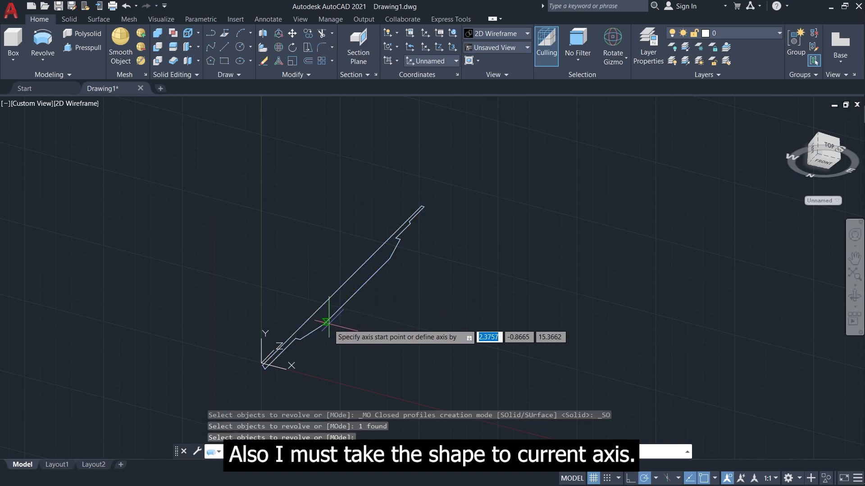
{"action": "scroll", "coordinate": [259, 372], "scroll_direction": "up", "scroll_amount": 3}
{"action": "left_click", "coordinate": [298, 303]}
{"action": "scroll", "coordinate": [246, 377], "scroll_direction": "down", "scroll_amount": 7}
{"action": "scroll", "coordinate": [405, 212], "scroll_direction": "up", "scroll_amount": 3}
{"action": "left_click", "coordinate": [406, 206]}
{"action": "scroll", "coordinate": [311, 238], "scroll_direction": "down", "scroll_amount": 4}
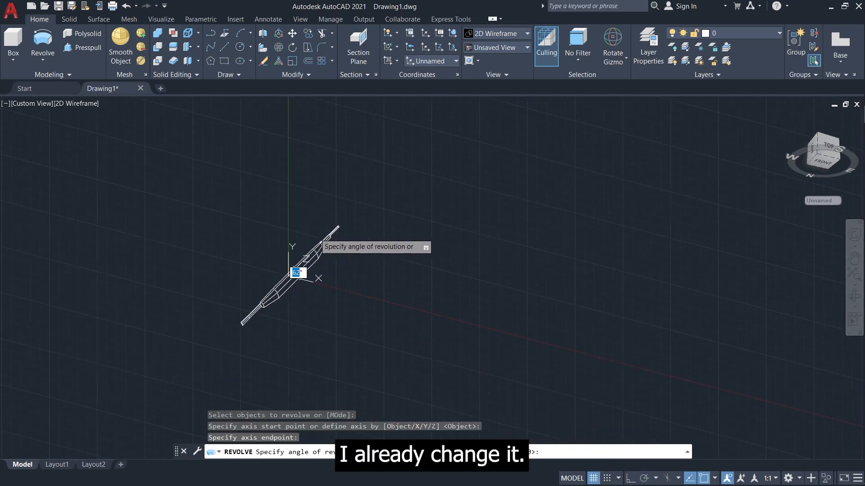
{"action": "type", "text": "360"}
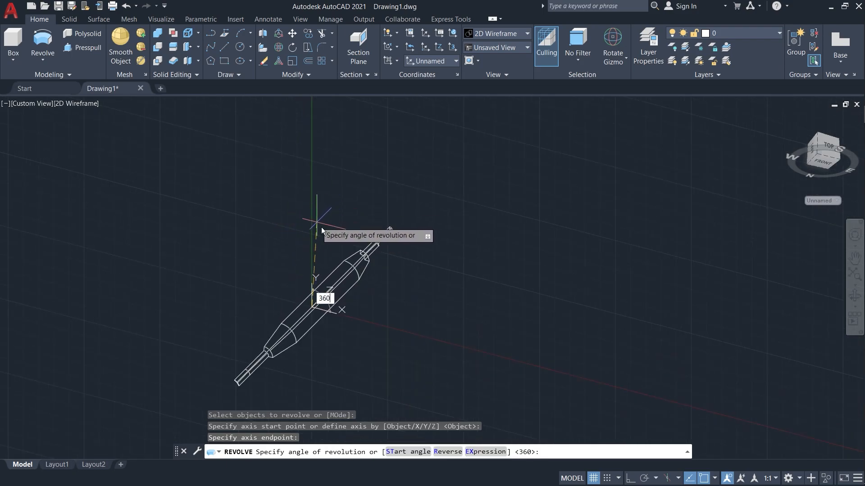
{"action": "key", "text": "Return"}
Display the revolved solid in the Shaded visual style.
{"action": "scroll", "coordinate": [289, 363], "scroll_direction": "up", "scroll_amount": 5}
{"action": "scroll", "coordinate": [289, 363], "scroll_direction": "down", "scroll_amount": 2}
{"action": "middle_click_drag", "start_coordinate": [288, 363], "coordinate": [334, 340]}
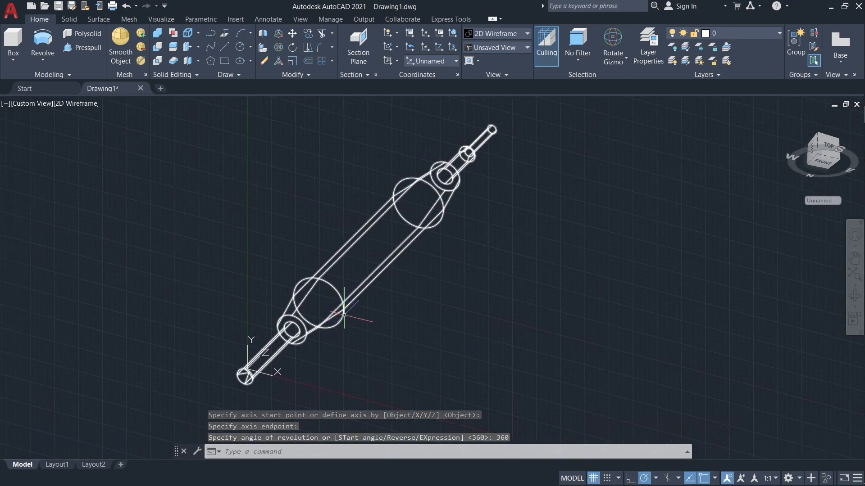
{"action": "left_click", "coordinate": [352, 293]}
{"action": "left_click", "coordinate": [367, 291]}
{"action": "key", "text": "Escape"}
{"action": "scroll", "coordinate": [452, 245], "scroll_direction": "down", "scroll_amount": 2}
{"action": "left_click", "coordinate": [76, 104]}
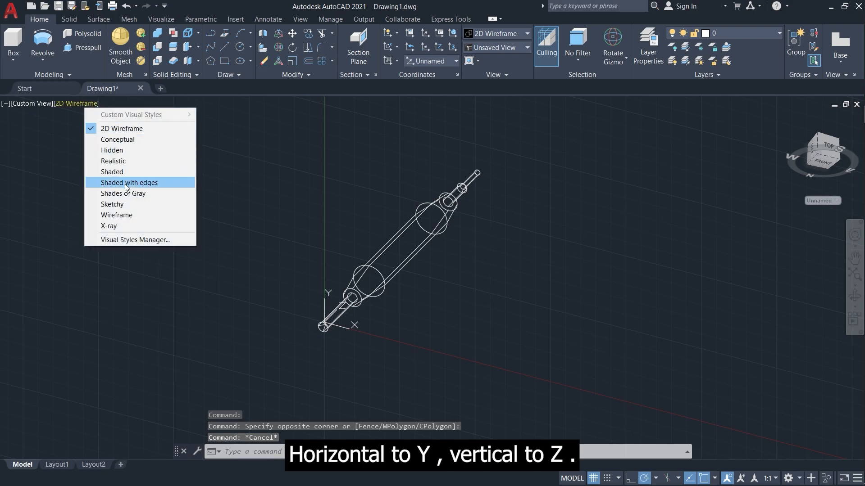
{"action": "left_click", "coordinate": [123, 172]}
Select the revolved solid, switch to the Move Gizmo and shift the solid along its length away from the UCS origin.
{"action": "left_click", "coordinate": [409, 237]}
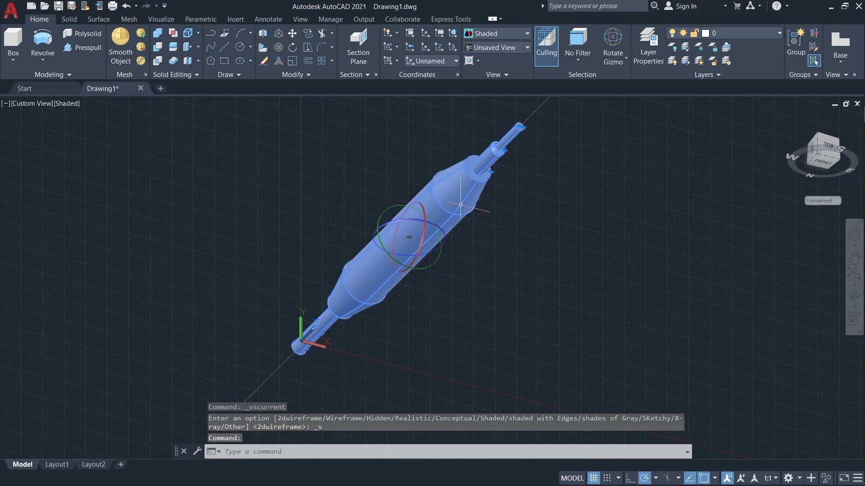
{"action": "right_click", "coordinate": [616, 43]}
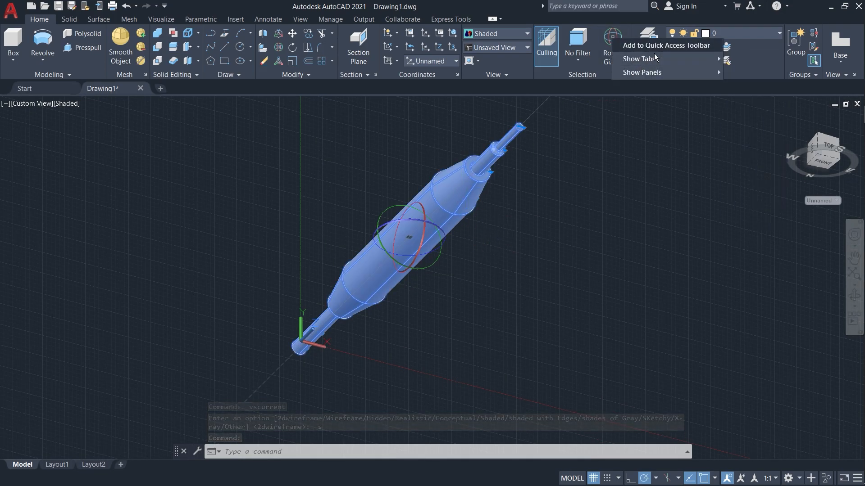
{"action": "left_click", "coordinate": [614, 66]}
{"action": "left_click", "coordinate": [619, 85]}
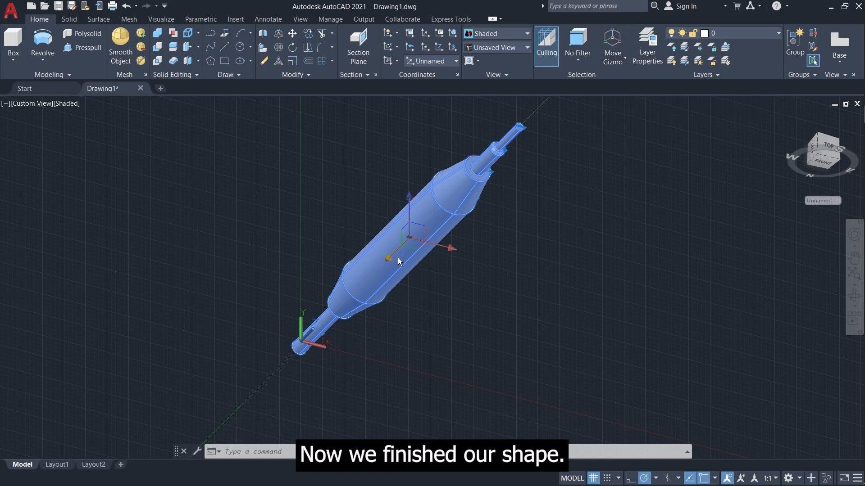
{"action": "left_click", "coordinate": [398, 261]}
Switch to the Rotate Gizmo and rotate the solid about its middle so that its two ends swap direction.
{"action": "left_click", "coordinate": [621, 60]}
{"action": "left_click", "coordinate": [615, 94]}
{"action": "left_click", "coordinate": [456, 213]}
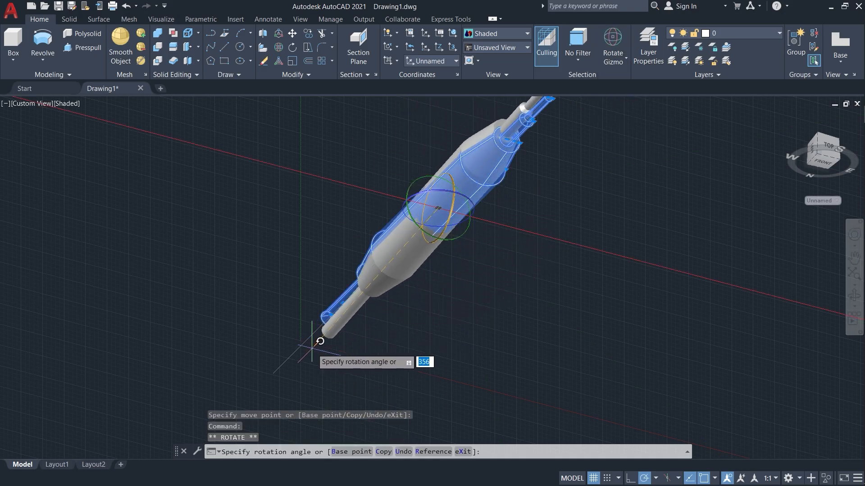
{"action": "scroll", "coordinate": [517, 243], "scroll_direction": "down", "scroll_amount": 5}
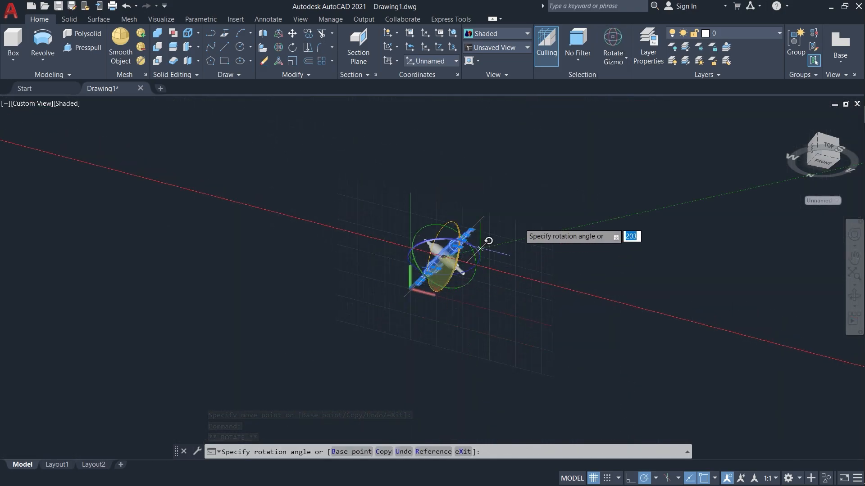
{"action": "left_click", "coordinate": [475, 252]}
{"action": "scroll", "coordinate": [469, 244], "scroll_direction": "up", "scroll_amount": 5}
{"action": "key", "text": "Escape"}
Redefine the UCS with its origin at the centre of the solid's thin end face.
{"action": "middle_click_drag", "start_coordinate": [442, 278], "coordinate": [769, 148]}
{"action": "left_click", "coordinate": [818, 159]}
{"action": "scroll", "coordinate": [453, 234], "scroll_direction": "down", "scroll_amount": 5}
{"action": "scroll", "coordinate": [457, 237], "scroll_direction": "up", "scroll_amount": 6}
{"action": "left_click", "coordinate": [475, 205]}
{"action": "left_click", "coordinate": [371, 282]}
{"action": "scroll", "coordinate": [371, 282], "scroll_direction": "down", "scroll_amount": 3}
{"action": "left_click", "coordinate": [396, 60]}
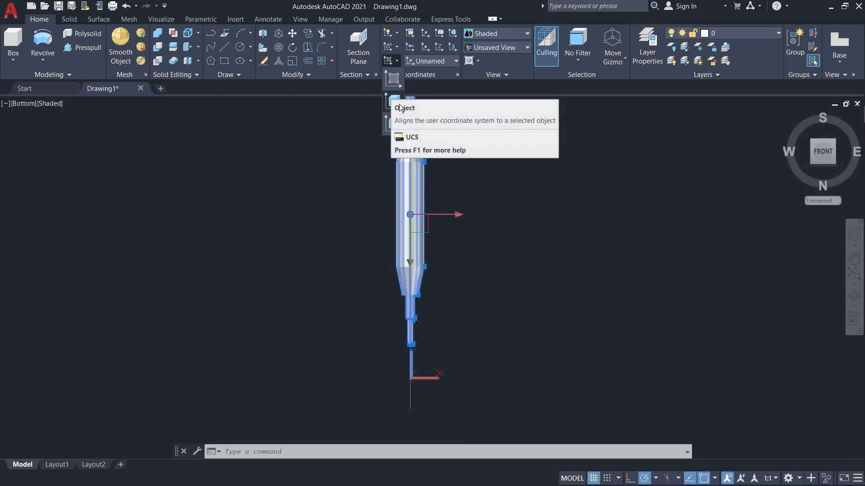
{"action": "left_click", "coordinate": [433, 36]}
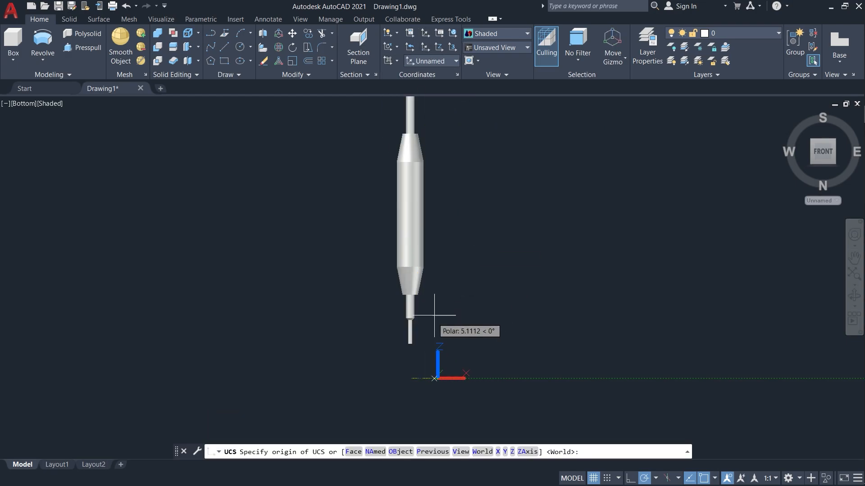
{"action": "scroll", "coordinate": [412, 348], "scroll_direction": "up", "scroll_amount": 5}
{"action": "middle_click_drag", "start_coordinate": [424, 318], "coordinate": [423, 296], "text": "shift"}
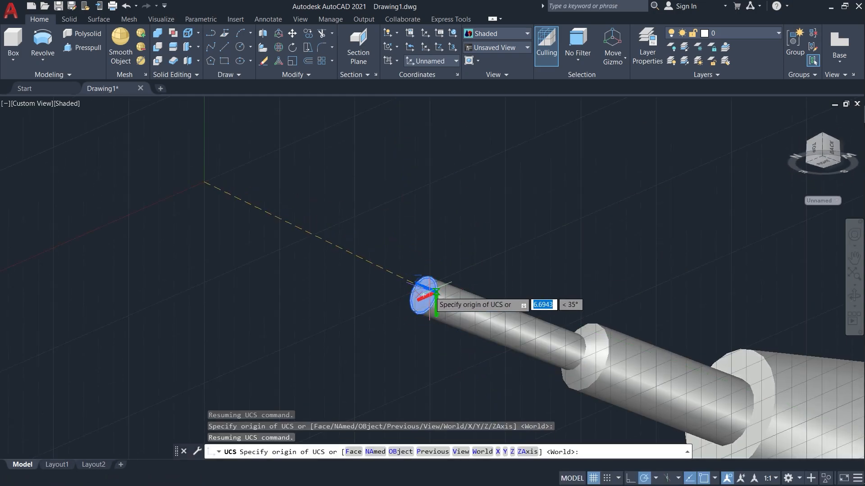
{"action": "left_click", "coordinate": [423, 296]}
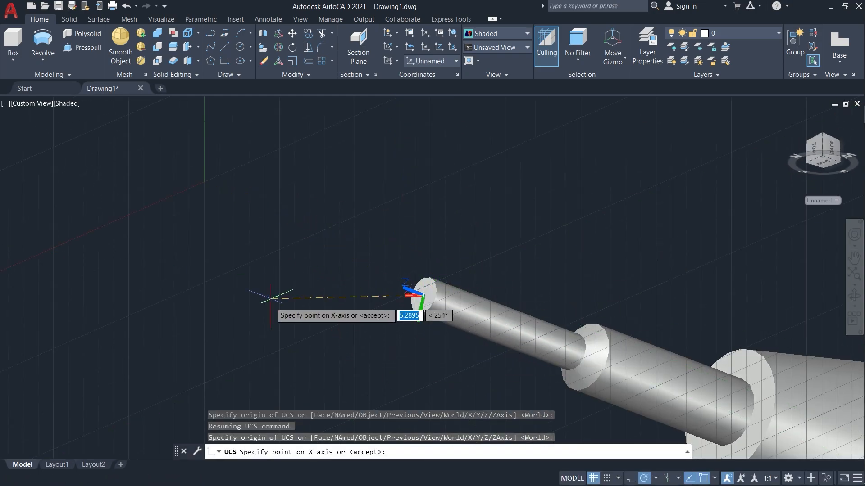
Complete the UCS orientation at the thin end so that Z runs along the solid's length.
{"action": "middle_click_drag", "start_coordinate": [449, 249], "coordinate": [422, 356], "text": "shift"}
{"action": "left_click", "coordinate": [423, 354]}
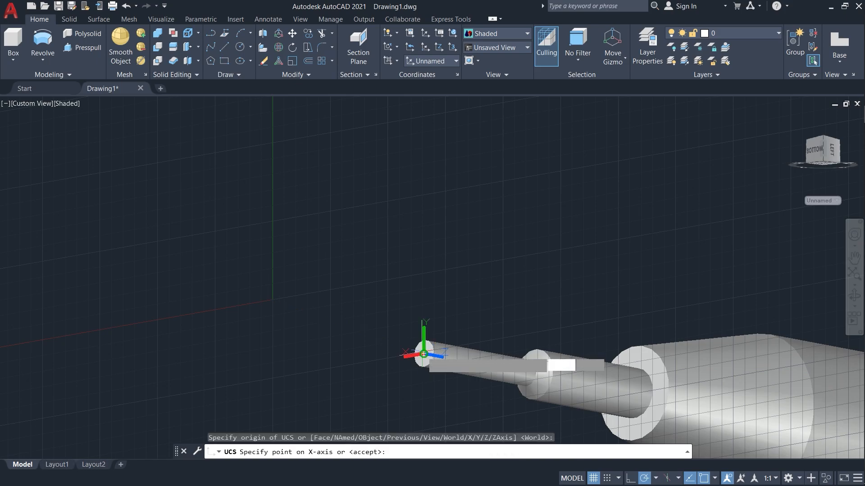
{"action": "left_click", "coordinate": [423, 380]}
{"action": "key", "text": "Return"}
{"action": "key", "text": "Return"}
Examine the revolved solid from several angles, finishing with a straight-on view of its side.
{"action": "middle_click_drag", "start_coordinate": [624, 241], "coordinate": [445, 310], "text": "shift"}
{"action": "left_click", "coordinate": [822, 155]}
{"action": "middle_click_drag", "start_coordinate": [462, 349], "coordinate": [524, 314]}
{"action": "scroll", "coordinate": [506, 280], "scroll_direction": "down", "scroll_amount": 2}
{"action": "middle_click_drag", "start_coordinate": [506, 280], "coordinate": [507, 285], "text": "shift"}
{"action": "left_click", "coordinate": [822, 154]}
{"action": "middle_click_drag", "start_coordinate": [550, 192], "coordinate": [509, 226]}
{"action": "scroll", "coordinate": [409, 221], "scroll_direction": "down", "scroll_amount": 4}
{"action": "scroll", "coordinate": [407, 275], "scroll_direction": "up", "scroll_amount": 3}
Compare the solid's appearance in the Realistic, Hidden and Conceptual visual styles.
{"action": "left_click", "coordinate": [49, 103]}
{"action": "left_click", "coordinate": [81, 160]}
{"action": "left_click", "coordinate": [51, 103]}
{"action": "left_click", "coordinate": [82, 149]}
{"action": "scroll", "coordinate": [359, 227], "scroll_direction": "down", "scroll_amount": 2}
{"action": "scroll", "coordinate": [380, 152], "scroll_direction": "up", "scroll_amount": 10}
{"action": "scroll", "coordinate": [396, 132], "scroll_direction": "down", "scroll_amount": 2}
{"action": "left_click", "coordinate": [51, 103]}
{"action": "left_click", "coordinate": [82, 137]}
{"action": "scroll", "coordinate": [154, 154], "scroll_direction": "down", "scroll_amount": 4}
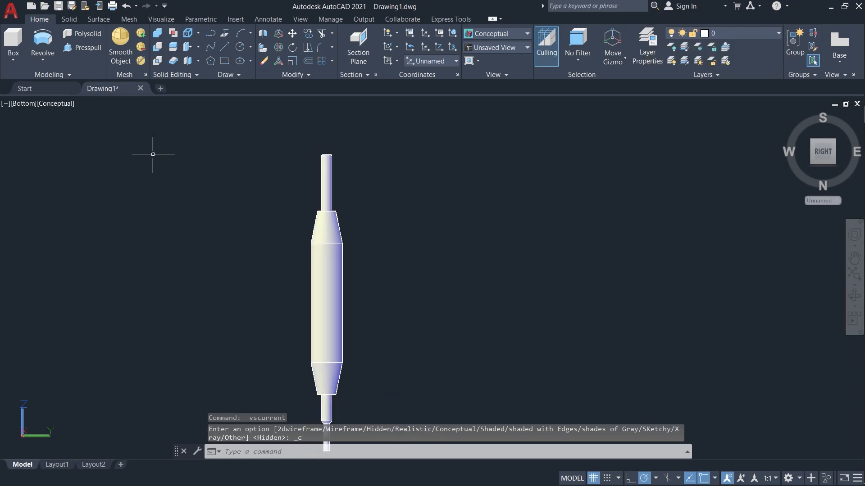
Switch the solid to 2D Wireframe and examine the end of its long thick rod up close.
{"action": "left_click", "coordinate": [58, 103]}
{"action": "left_click", "coordinate": [82, 127]}
{"action": "scroll", "coordinate": [368, 231], "scroll_direction": "up", "scroll_amount": 5}
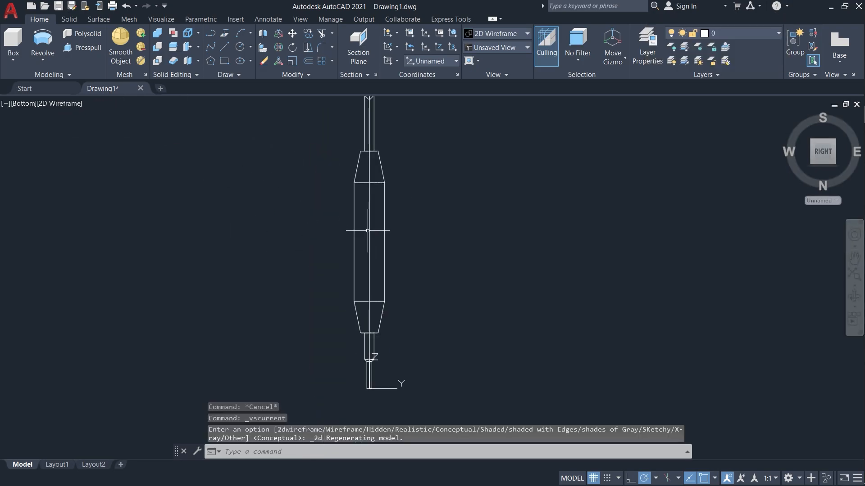
{"action": "mouse_move", "coordinate": [367, 231]}
{"action": "middle_mouse_down", "text": "shift"}
{"action": "mouse_move", "coordinate": [405, 251]}
{"action": "mouse_move", "coordinate": [423, 282]}
{"action": "mouse_move", "coordinate": [385, 312]}
{"action": "mouse_move", "coordinate": [395, 197]}
{"action": "mouse_move", "coordinate": [380, 231]}
{"action": "mouse_move", "coordinate": [369, 215]}
{"action": "middle_mouse_up", "text": "shift"}
{"action": "scroll", "coordinate": [413, 153], "scroll_direction": "up", "scroll_amount": 5}
{"action": "scroll", "coordinate": [413, 153], "scroll_direction": "up", "scroll_amount": 2}
{"action": "scroll", "coordinate": [396, 188], "scroll_direction": "down", "scroll_amount": 1}
{"action": "scroll", "coordinate": [369, 215], "scroll_direction": "down", "scroll_amount": 5}
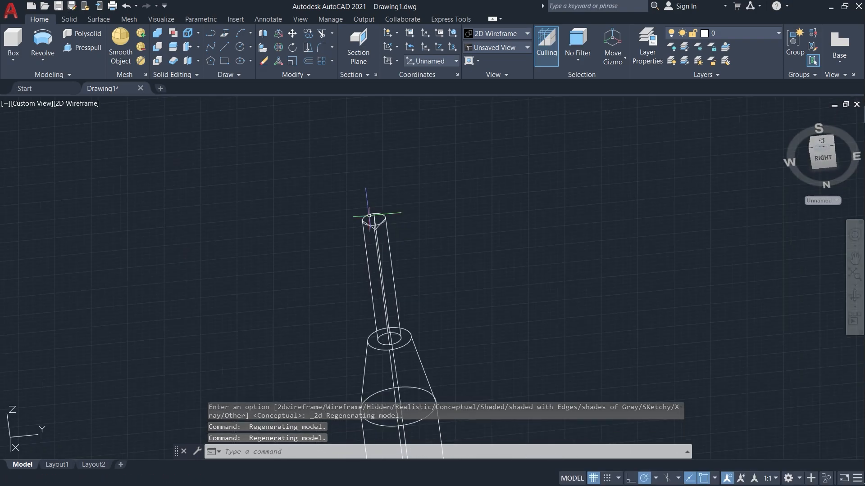
Draw a closed rectangle of lines 1.6 wide and 3.5 high beside the end of the rod in the Front view.
{"action": "left_click", "coordinate": [828, 158]}
{"action": "scroll", "coordinate": [441, 168], "scroll_direction": "up", "scroll_amount": 6}
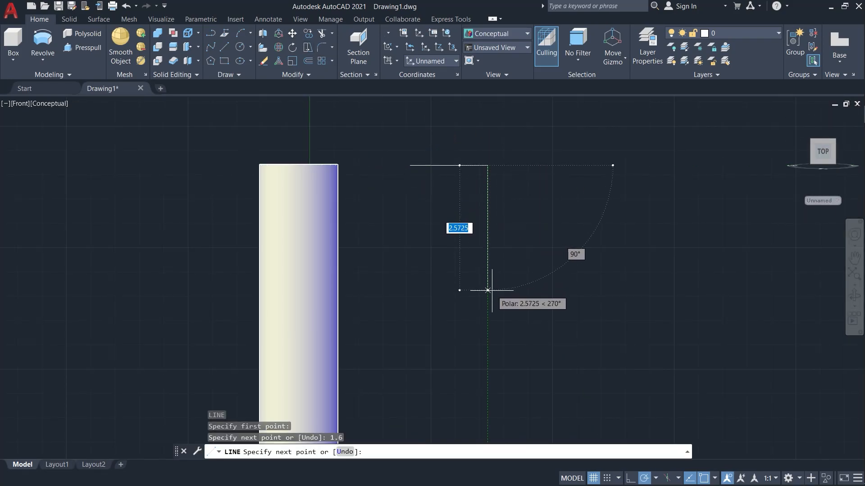
{"action": "type", "text": "3."}
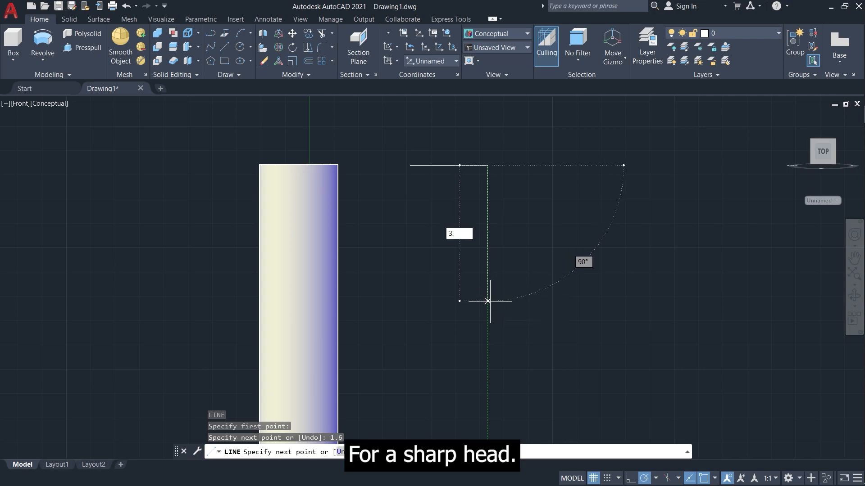
{"action": "type", "text": "5"}
{"action": "key", "text": "Return"}
{"action": "type", "text": "1"}
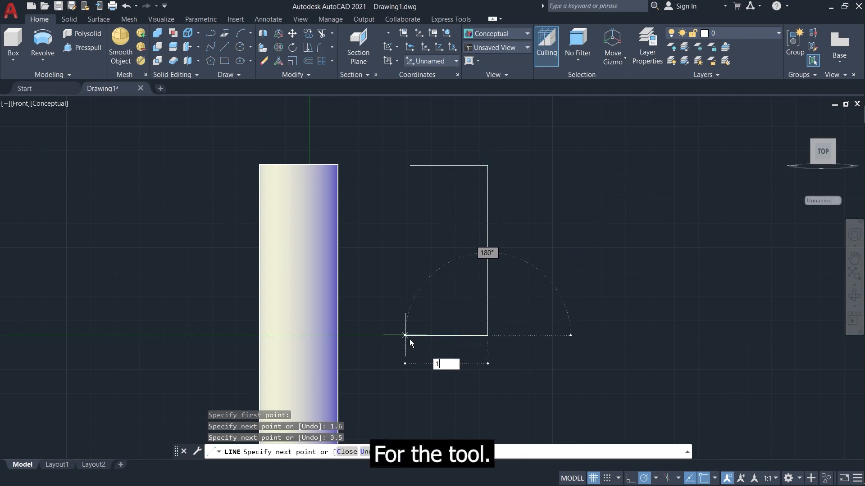
{"action": "left_click", "coordinate": [410, 165]}
{"action": "key", "text": "Escape"}
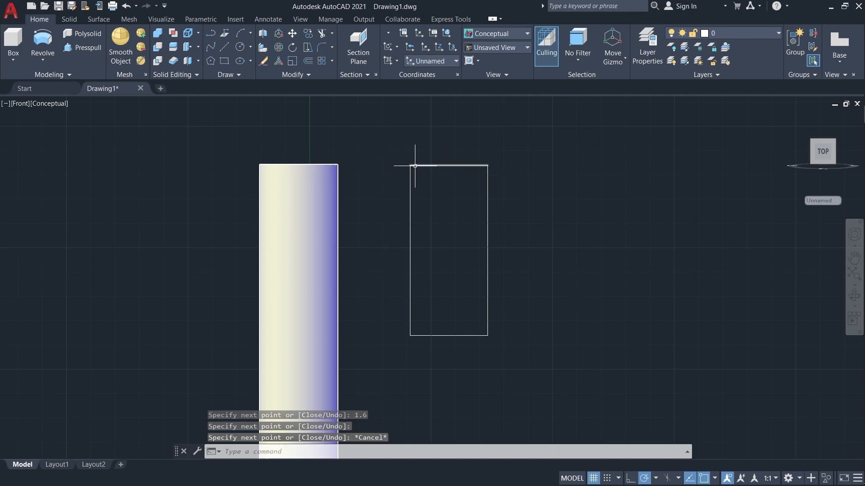
Add a rectangle of lines 1 high and 1.6 wide on top of the existing rectangle.
{"action": "key", "text": "Return"}
{"action": "left_click", "coordinate": [408, 166]}
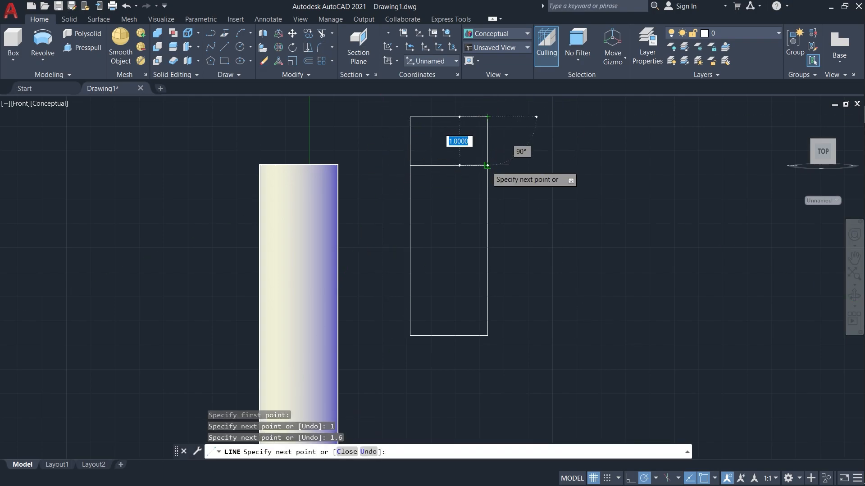
{"action": "key", "text": "Return"}
Draw two slanted lines from the tall rectangle's lower corners to the midpoint of its upper edge.
{"action": "key", "text": "Return"}
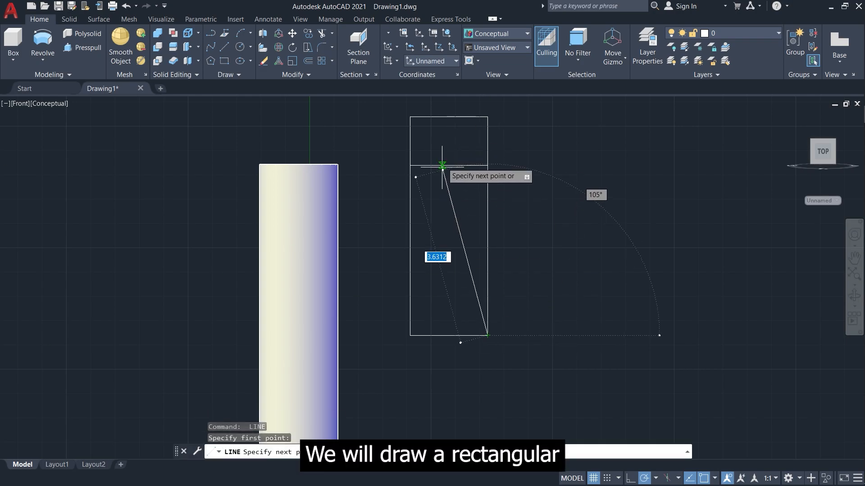
{"action": "left_click", "coordinate": [410, 335]}
{"action": "key", "text": "Escape"}
Delete the horizontal dividing line and the base line, leaving one closed outline with a V-shaped notch.
{"action": "left_click", "coordinate": [464, 159]}
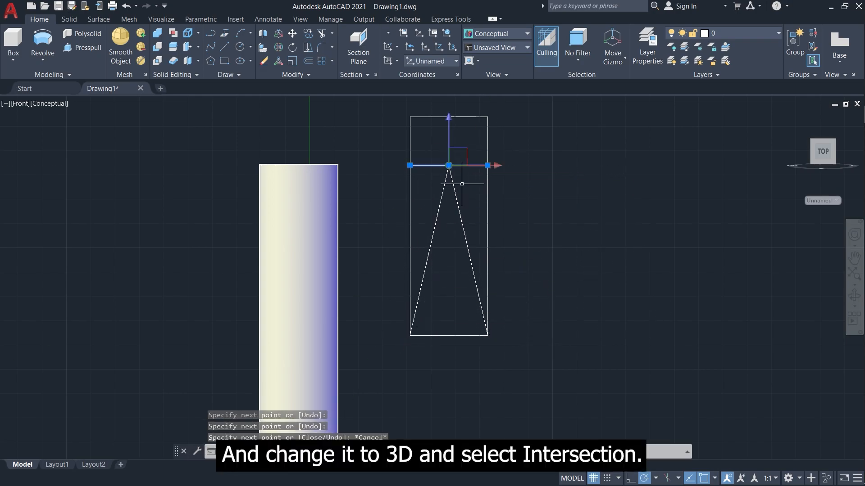
{"action": "left_click", "coordinate": [514, 116]}
{"action": "left_click", "coordinate": [409, 289]}
{"action": "key", "text": "Escape"}
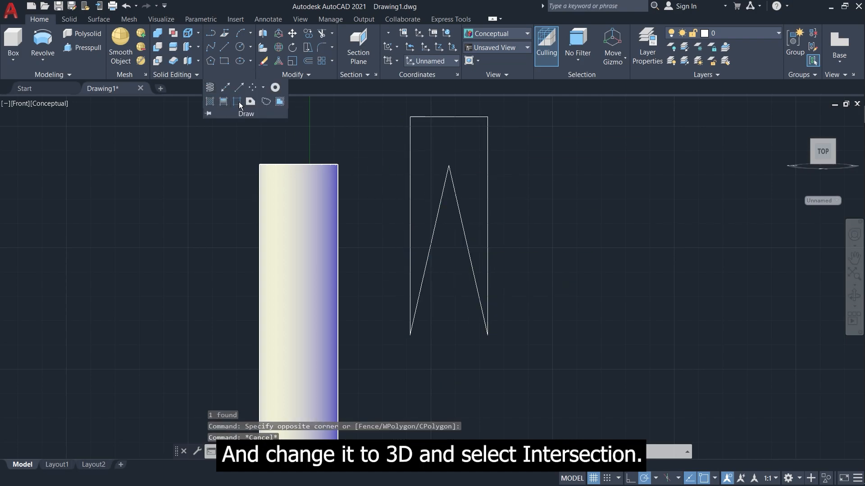
Convert the closed outline with the V-shaped notch into a region.
{"action": "left_click", "coordinate": [514, 100]}
{"action": "left_click", "coordinate": [402, 348]}
{"action": "key", "text": "Return"}
{"action": "left_click", "coordinate": [428, 270]}
{"action": "left_click", "coordinate": [419, 225]}
{"action": "key", "text": "Escape"}
{"action": "scroll", "coordinate": [396, 194], "scroll_direction": "down", "scroll_amount": 2}
{"action": "middle_click_drag", "start_coordinate": [396, 193], "coordinate": [399, 232], "text": "shift"}
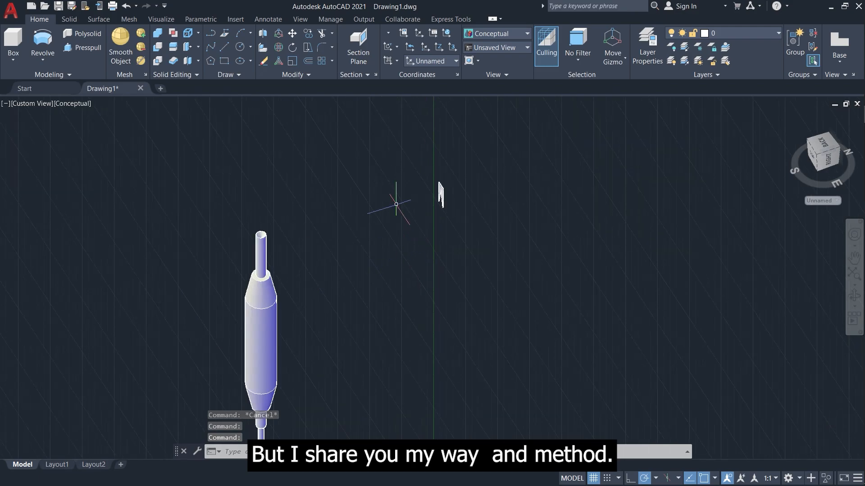
{"action": "left_click", "coordinate": [396, 61]}
{"action": "left_click", "coordinate": [398, 75]}
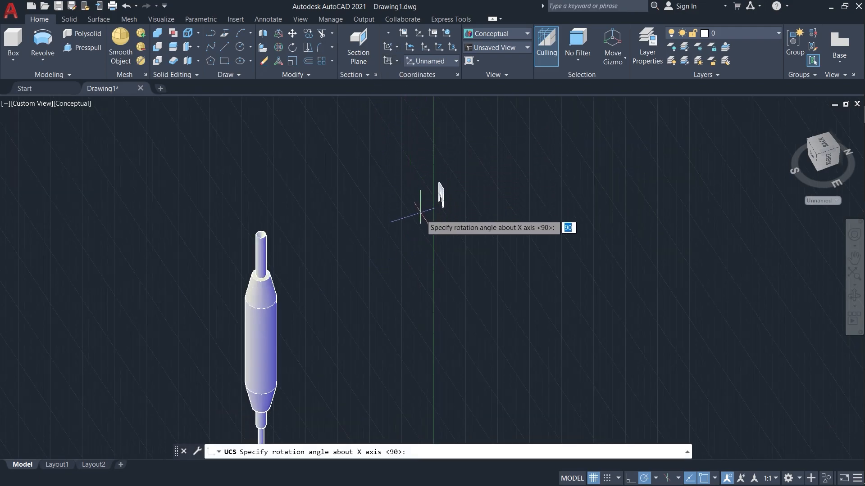
{"action": "key", "text": "Escape"}
Rotate the UCS 90 degrees about the X axis.
{"action": "middle_click_drag", "start_coordinate": [439, 185], "coordinate": [464, 139]}
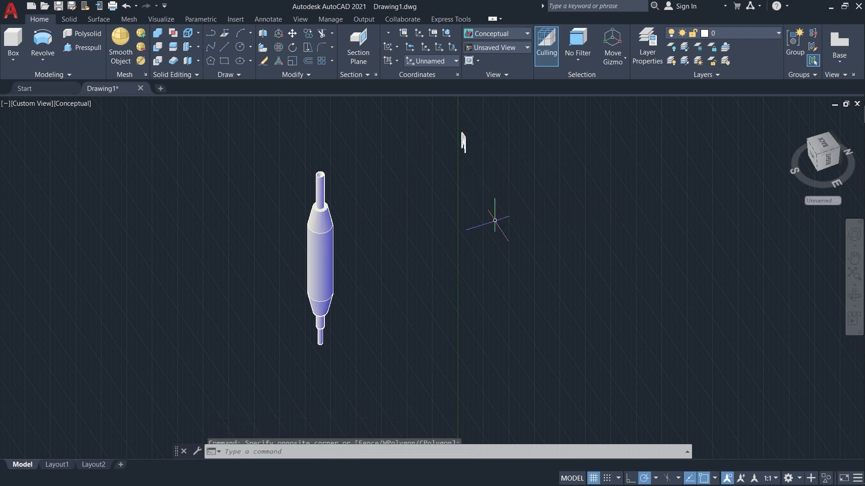
{"action": "left_click", "coordinate": [398, 50]}
{"action": "left_click", "coordinate": [401, 76]}
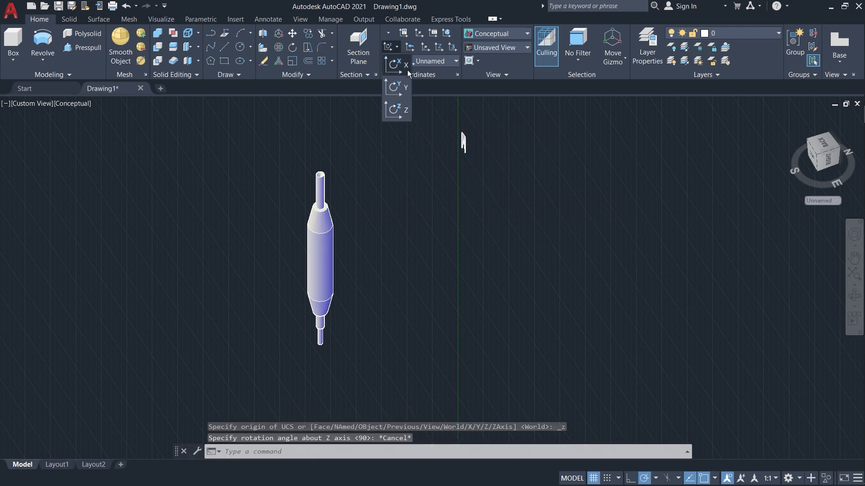
{"action": "key", "text": "Return"}
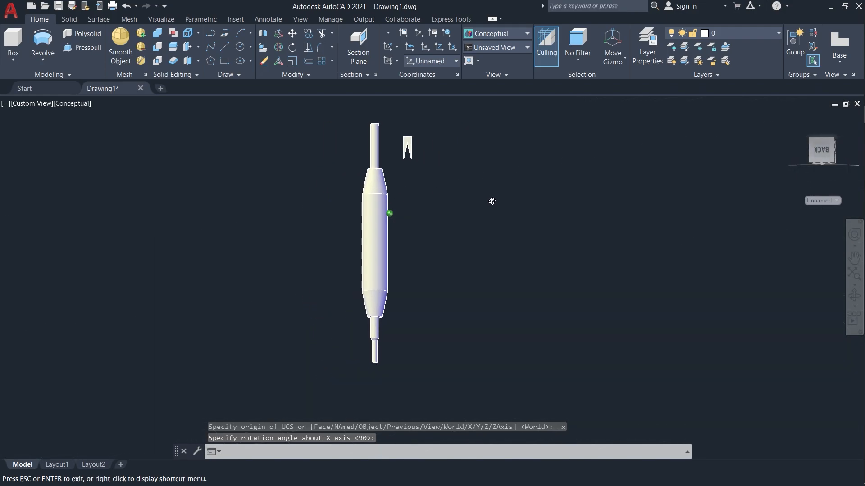
{"action": "left_click", "coordinate": [492, 126]}
{"action": "left_click", "coordinate": [434, 194]}
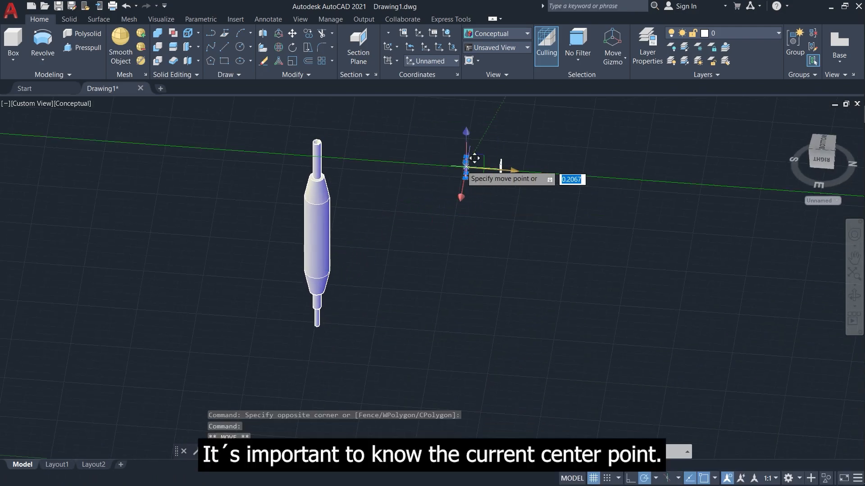
{"action": "scroll", "coordinate": [363, 152], "scroll_direction": "up", "scroll_amount": 6}
{"action": "key", "text": "Escape"}
Move the notched region from the midpoint of its upper edge to the edge of the rod's end circle.
{"action": "middle_click_drag", "start_coordinate": [388, 139], "coordinate": [394, 153]}
{"action": "scroll", "coordinate": [462, 216], "scroll_direction": "up", "scroll_amount": 5}
{"action": "left_click", "coordinate": [518, 186]}
{"action": "left_click", "coordinate": [483, 219]}
{"action": "type", "text": "m"}
{"action": "key", "text": "Return"}
{"action": "left_click", "coordinate": [502, 213]}
{"action": "middle_click_drag", "start_coordinate": [381, 142], "coordinate": [383, 166], "text": "shift"}
{"action": "scroll", "coordinate": [383, 167], "scroll_direction": "down", "scroll_amount": 3}
{"action": "scroll", "coordinate": [341, 123], "scroll_direction": "up", "scroll_amount": 6}
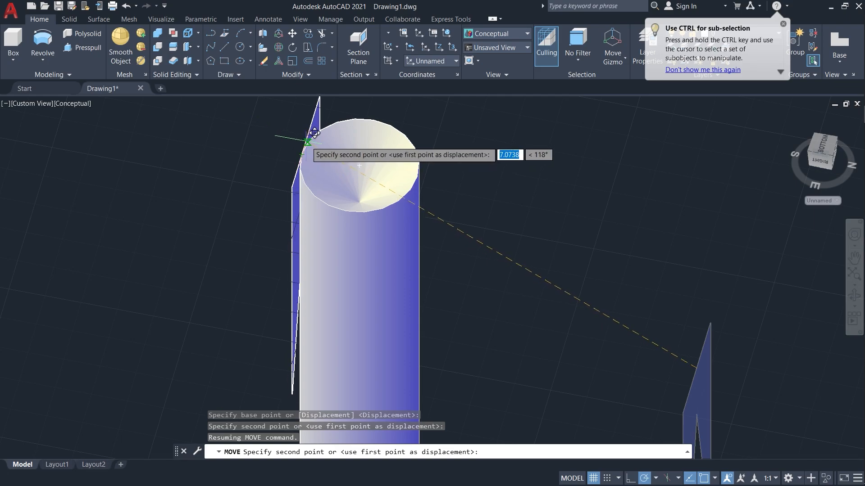
{"action": "middle_click_drag", "start_coordinate": [318, 131], "coordinate": [286, 177], "text": "shift"}
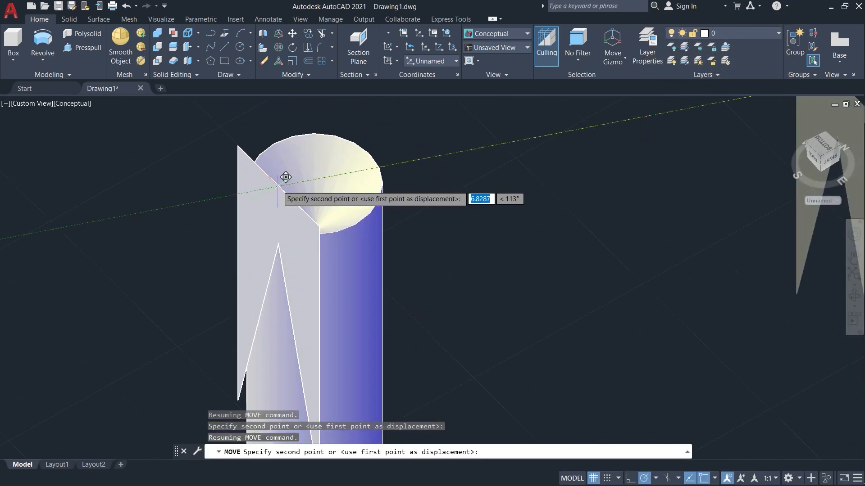
{"action": "scroll", "coordinate": [285, 177], "scroll_direction": "up", "scroll_amount": 2}
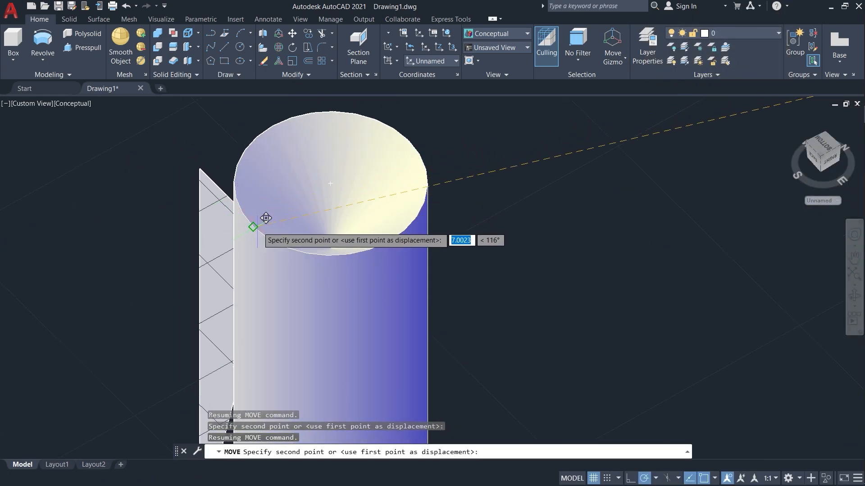
{"action": "left_click", "coordinate": [256, 231]}
Examine how the notched region sits against the end of the rod from the back, front and bottom sides.
{"action": "middle_click_drag", "start_coordinate": [281, 247], "coordinate": [376, 213]}
{"action": "left_click", "coordinate": [812, 157]}
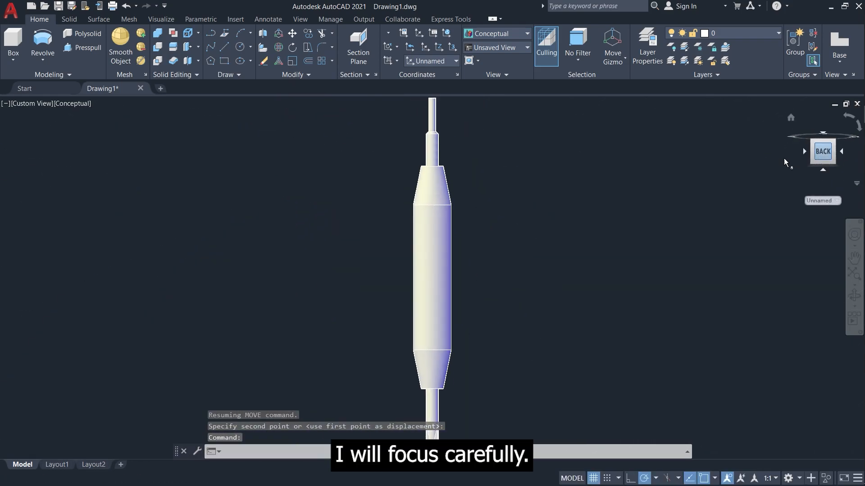
{"action": "left_click", "coordinate": [825, 171]}
{"action": "left_click", "coordinate": [826, 170]}
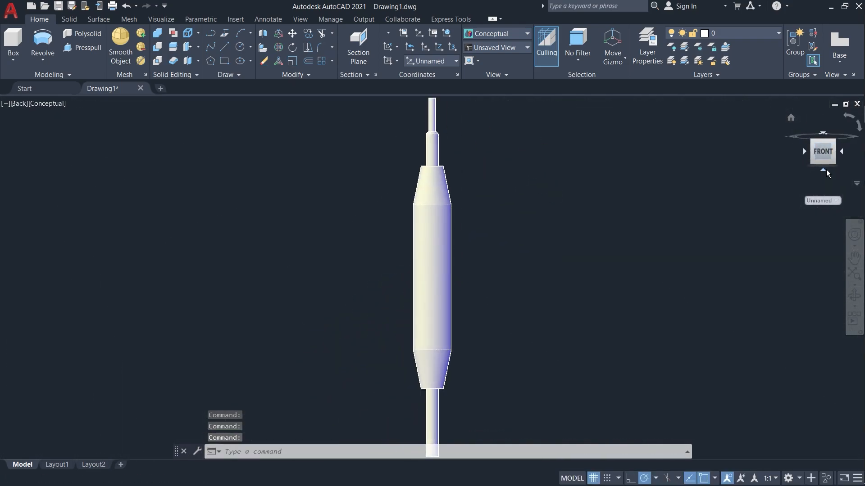
{"action": "middle_click_drag", "start_coordinate": [562, 286], "coordinate": [514, 155], "text": "shift"}
{"action": "left_click", "coordinate": [823, 150]}
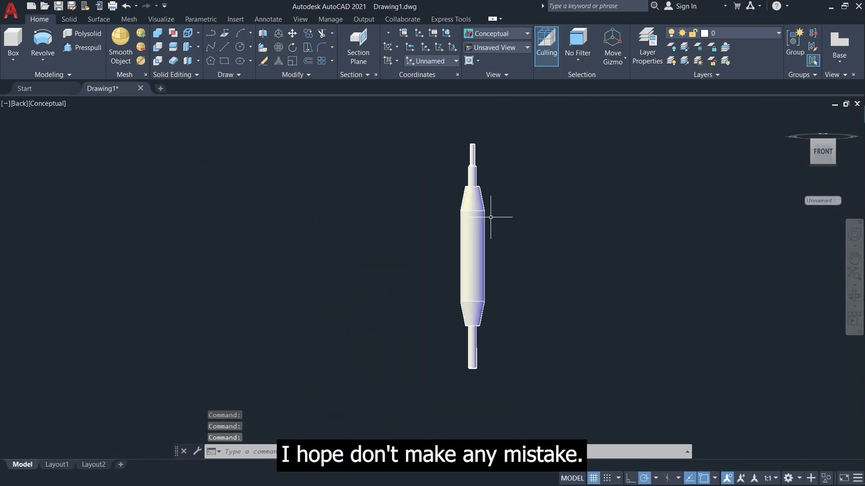
{"action": "scroll", "coordinate": [469, 117], "scroll_direction": "up", "scroll_amount": 6}
{"action": "scroll", "coordinate": [469, 149], "scroll_direction": "down", "scroll_amount": 8}
{"action": "middle_click_drag", "start_coordinate": [471, 336], "coordinate": [393, 390]}
{"action": "middle_click_drag", "start_coordinate": [393, 389], "coordinate": [449, 79], "text": "shift"}
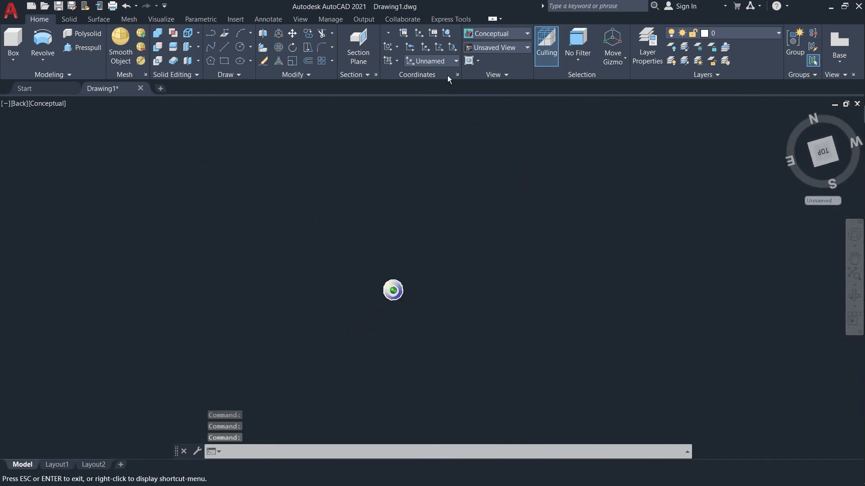
{"action": "middle_click_drag", "start_coordinate": [358, 261], "coordinate": [309, 391], "text": "shift"}
{"action": "scroll", "coordinate": [399, 228], "scroll_direction": "up", "scroll_amount": 9}
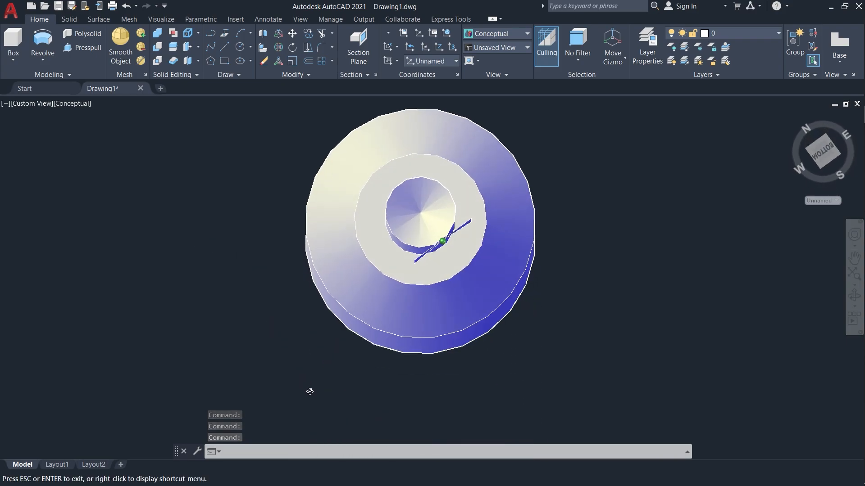
{"action": "scroll", "coordinate": [512, 293], "scroll_direction": "down", "scroll_amount": 5}
{"action": "scroll", "coordinate": [405, 236], "scroll_direction": "up", "scroll_amount": 10}
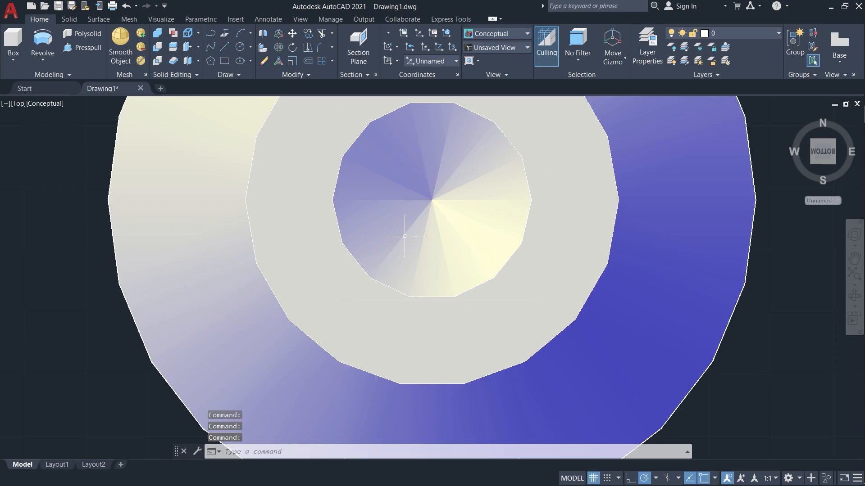
Try to move the notched region by its midpoint along the rod's end circle, and undo the attempt.
{"action": "left_click", "coordinate": [447, 314]}
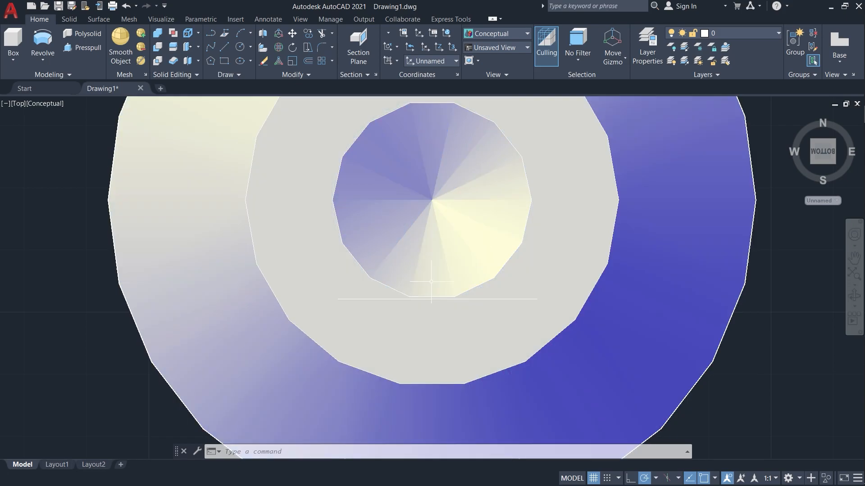
{"action": "left_click", "coordinate": [459, 299]}
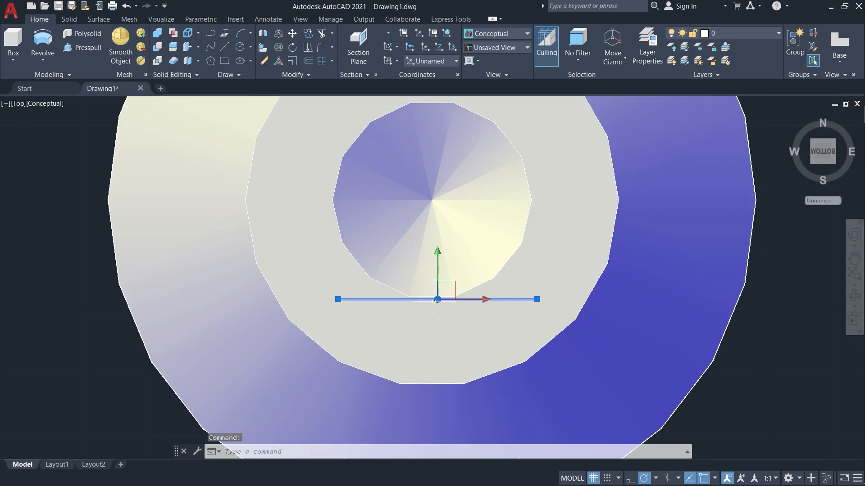
{"action": "type", "text": "m"}
{"action": "key", "text": "Return"}
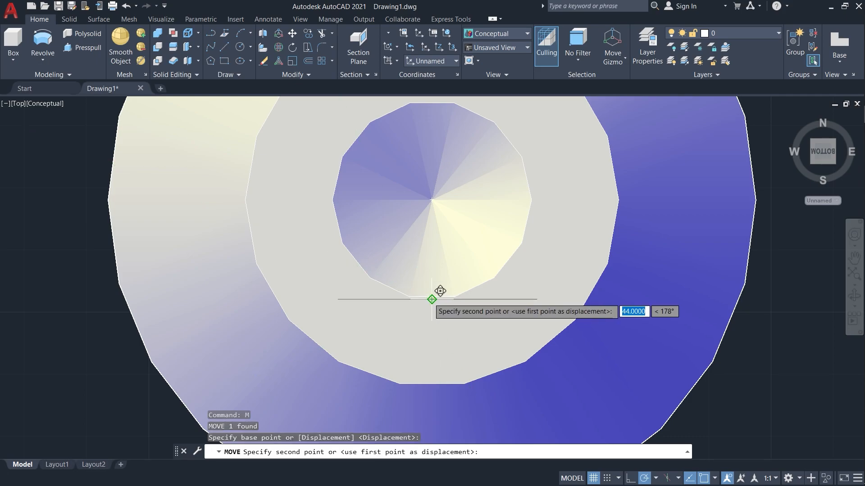
{"action": "scroll", "coordinate": [436, 288], "scroll_direction": "up", "scroll_amount": 5}
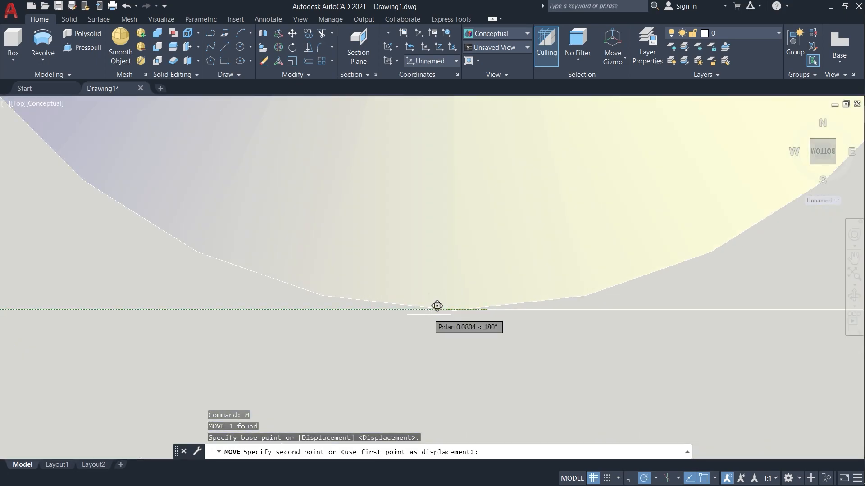
{"action": "key", "text": "ctrl+z"}
{"action": "key", "text": "ctrl+z"}
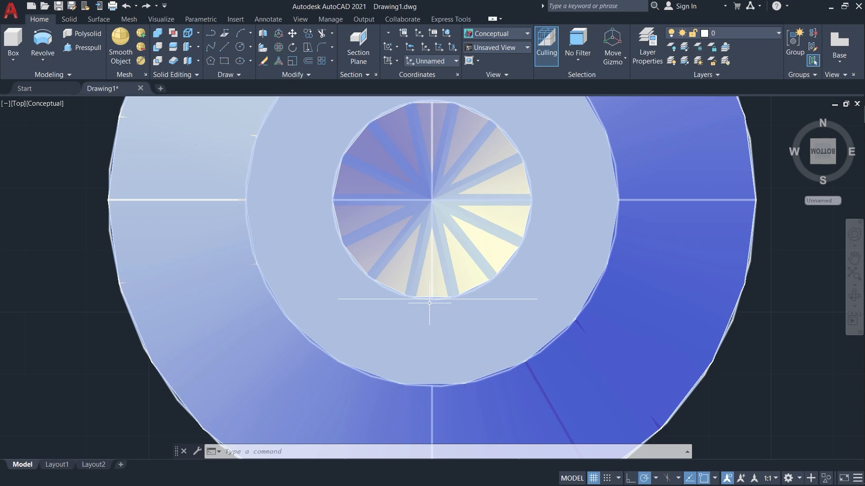
Try to move the notched region by its end corner onto the side of the rod's end circle, and undo the move.
{"action": "left_click", "coordinate": [515, 298]}
{"action": "type", "text": "m"}
{"action": "key", "text": "Return"}
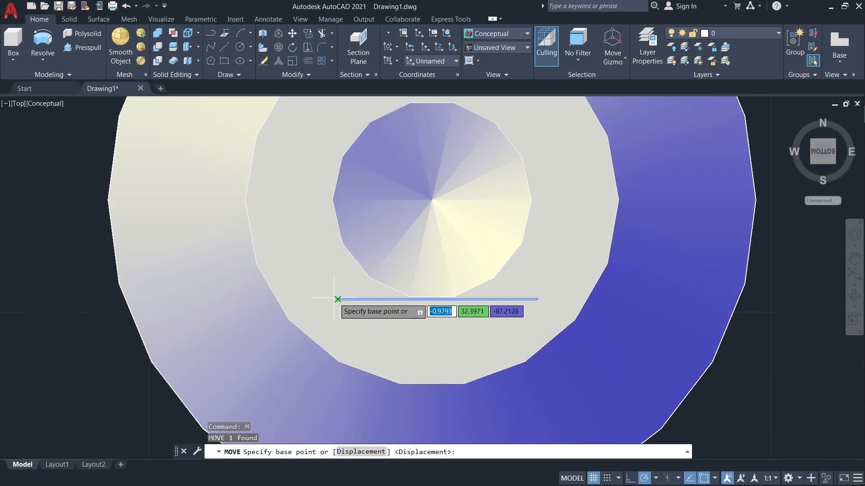
{"action": "left_click", "coordinate": [338, 198]}
{"action": "middle_click_drag", "start_coordinate": [409, 303], "coordinate": [422, 282], "text": "shift"}
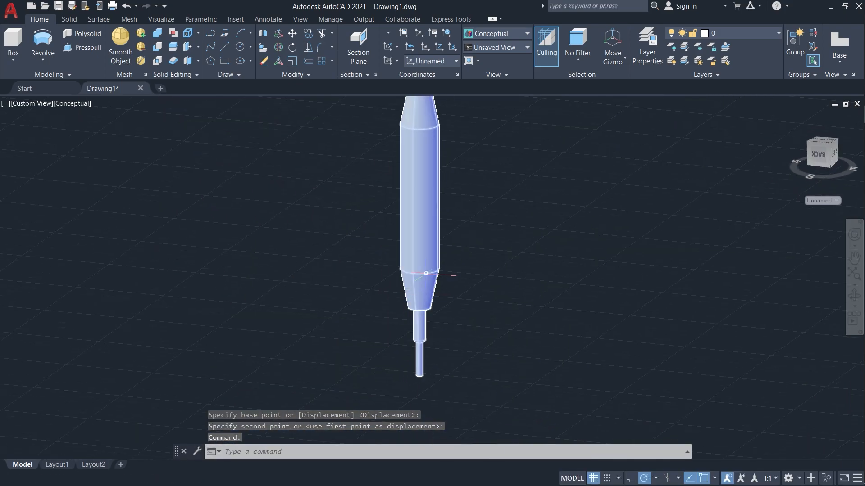
{"action": "key", "text": "ctrl+z"}
{"action": "key", "text": "ctrl+z"}
{"action": "key", "text": "ctrl+z"}
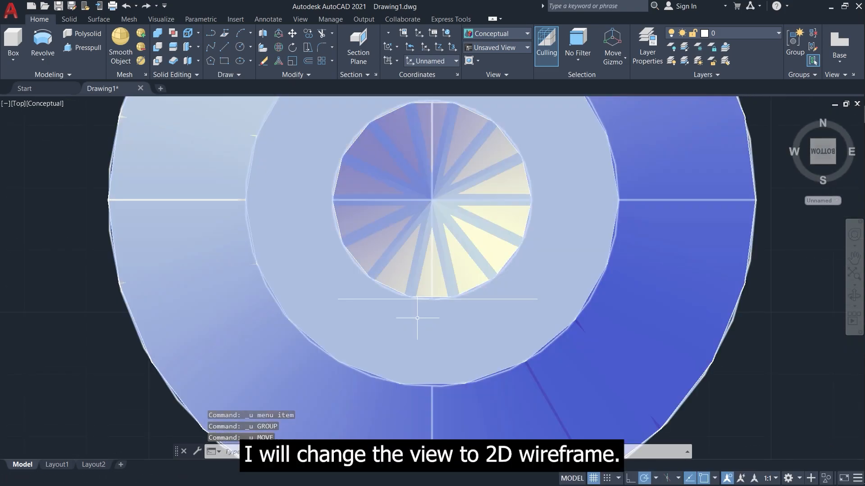
Change the visual style to 2D Wireframe.
{"action": "middle_click_drag", "start_coordinate": [417, 318], "coordinate": [524, 300], "text": "shift"}
{"action": "scroll", "coordinate": [473, 275], "scroll_direction": "up", "scroll_amount": 3}
{"action": "left_click", "coordinate": [75, 103]}
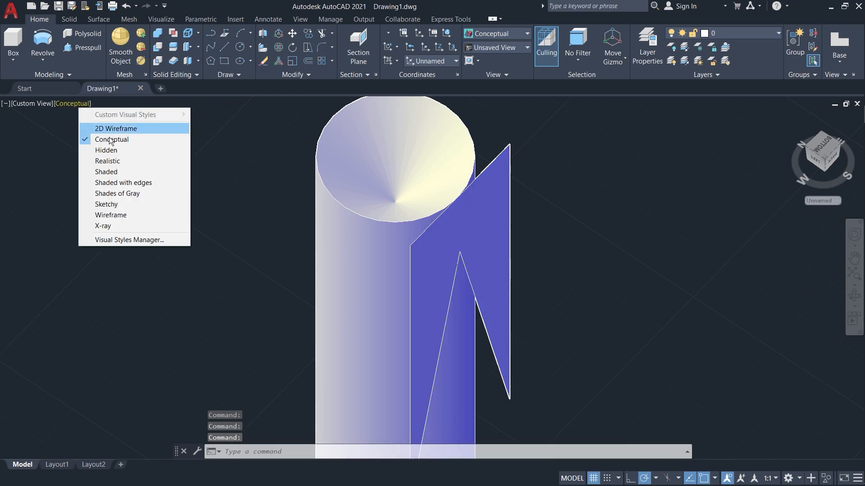
{"action": "left_click", "coordinate": [116, 125]}
Move the notched region by its upper corner onto the quadrant of the rod's end circle so it spans the diameter.
{"action": "scroll", "coordinate": [387, 234], "scroll_direction": "up", "scroll_amount": 2}
{"action": "middle_click_drag", "start_coordinate": [388, 234], "coordinate": [380, 279], "text": "shift"}
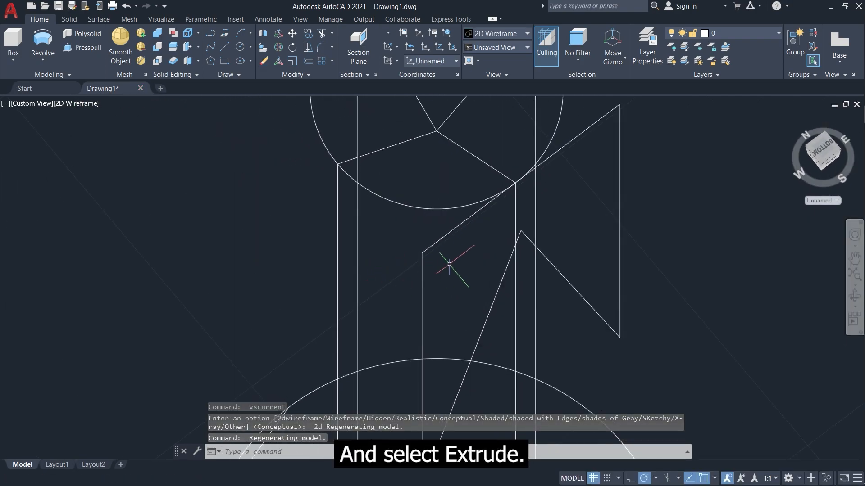
{"action": "left_click", "coordinate": [441, 267]}
{"action": "left_click", "coordinate": [405, 280]}
{"action": "type", "text": "m"}
{"action": "key", "text": "Return"}
{"action": "left_click", "coordinate": [422, 252]}
{"action": "left_click", "coordinate": [337, 164]}
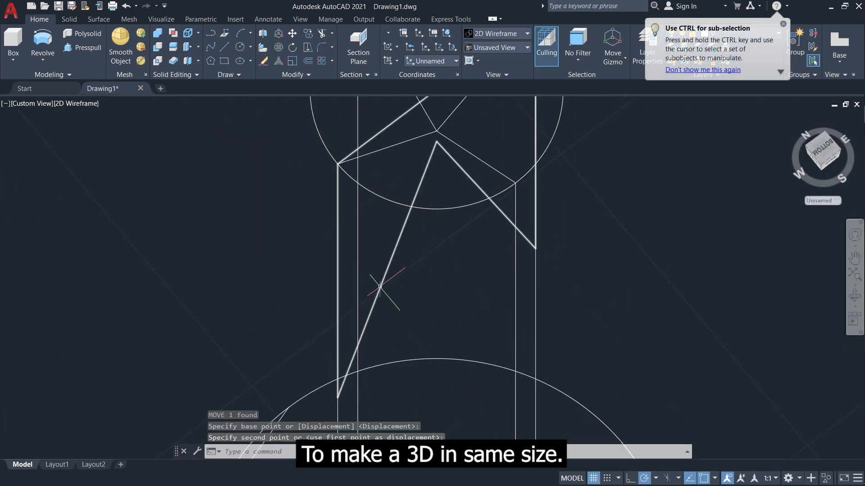
Extrude the notched region 1.6 into a solid.
{"action": "scroll", "coordinate": [380, 286], "scroll_direction": "down", "scroll_amount": 2}
{"action": "middle_click_drag", "start_coordinate": [424, 206], "coordinate": [575, 209], "text": "shift"}
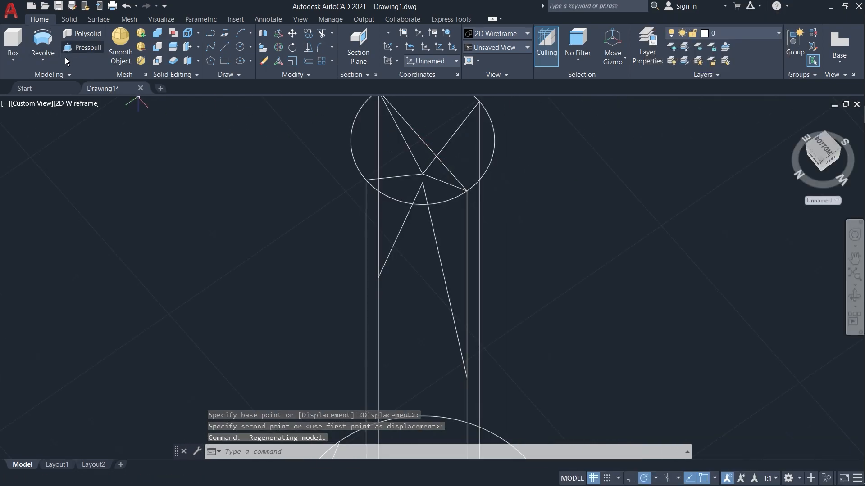
{"action": "left_click", "coordinate": [43, 59]}
{"action": "left_click", "coordinate": [54, 85]}
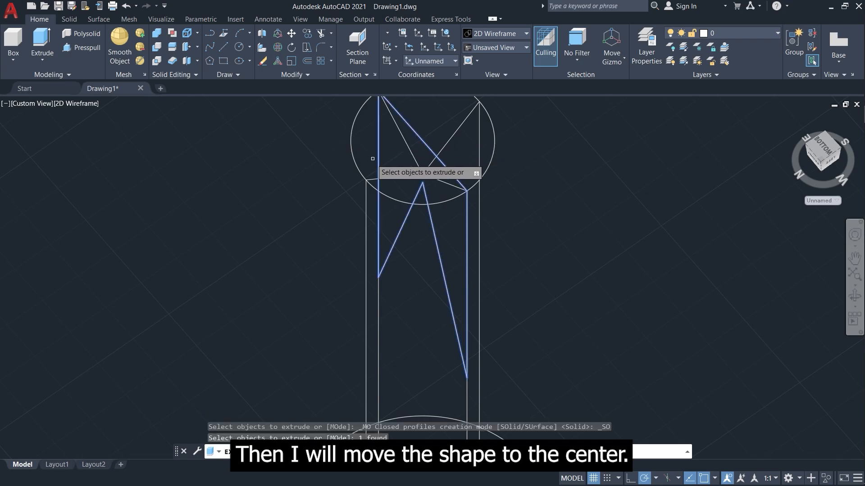
{"action": "key", "text": "Return"}
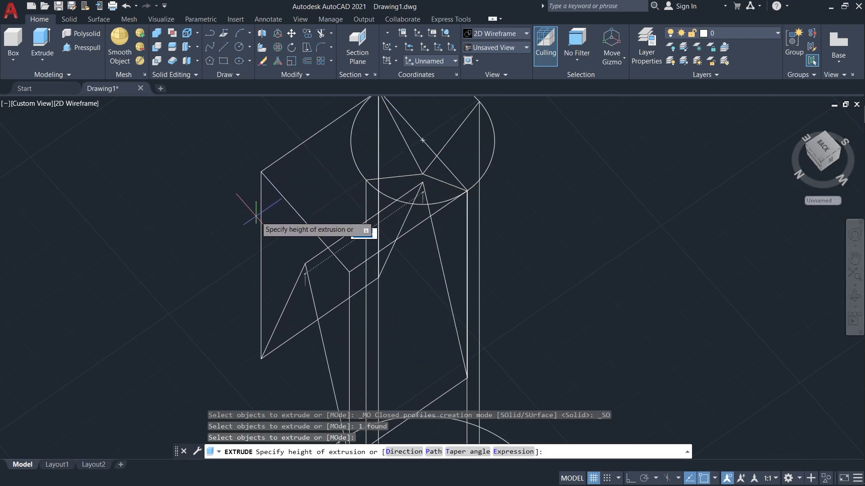
{"action": "type", "text": "1.6"}
{"action": "key", "text": "Return"}
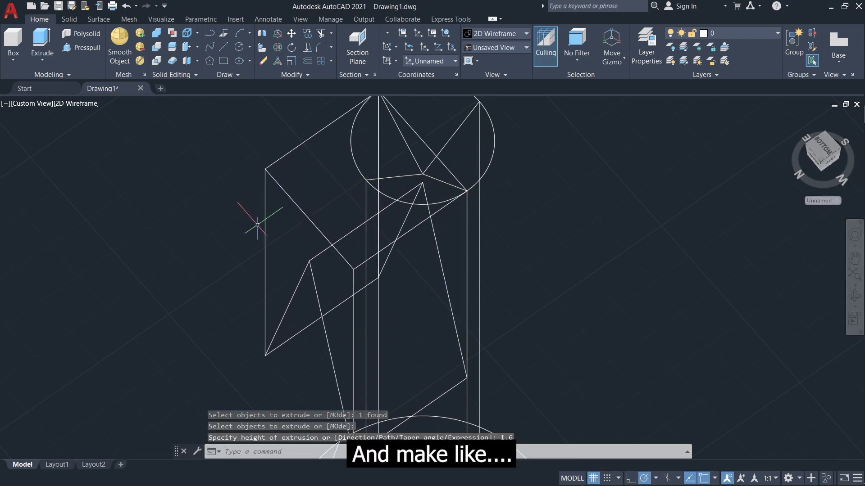
Move the extruded solid by the midpoint of its outer upper edge to the rod's circle, centring it on the rod.
{"action": "type", "text": "m"}
{"action": "key", "text": "Return"}
{"action": "left_click", "coordinate": [315, 228]}
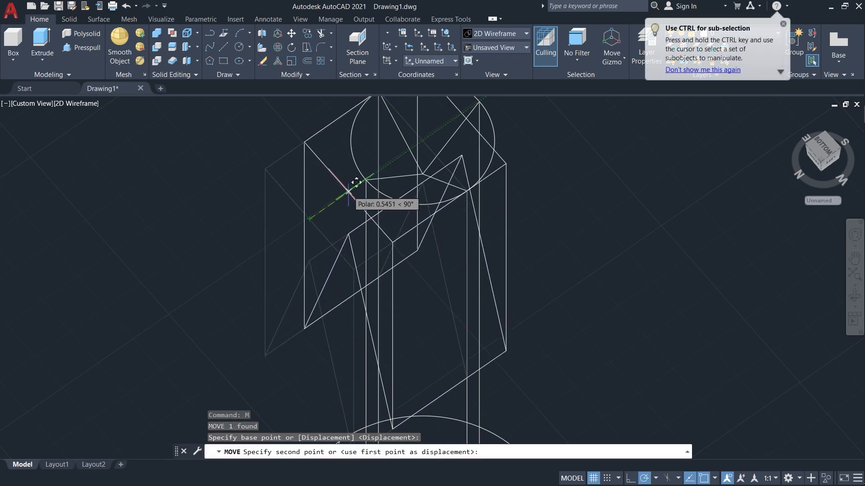
{"action": "left_click", "coordinate": [375, 180]}
Move the notched solid lengthwise along the rod so the peak of its notch meets the rod's end circle.
{"action": "middle_click_drag", "start_coordinate": [377, 292], "coordinate": [420, 247], "text": "shift"}
{"action": "type", "text": "m"}
{"action": "key", "text": "Return"}
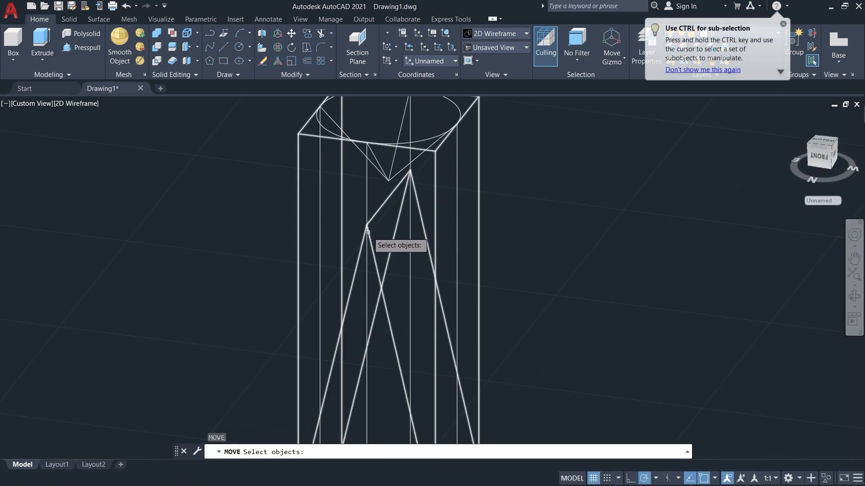
{"action": "left_click", "coordinate": [368, 233]}
{"action": "key", "text": "Return"}
{"action": "left_click", "coordinate": [366, 225]}
{"action": "middle_click_drag", "start_coordinate": [378, 140], "coordinate": [363, 280], "text": "shift"}
{"action": "scroll", "coordinate": [379, 270], "scroll_direction": "down", "scroll_amount": 4}
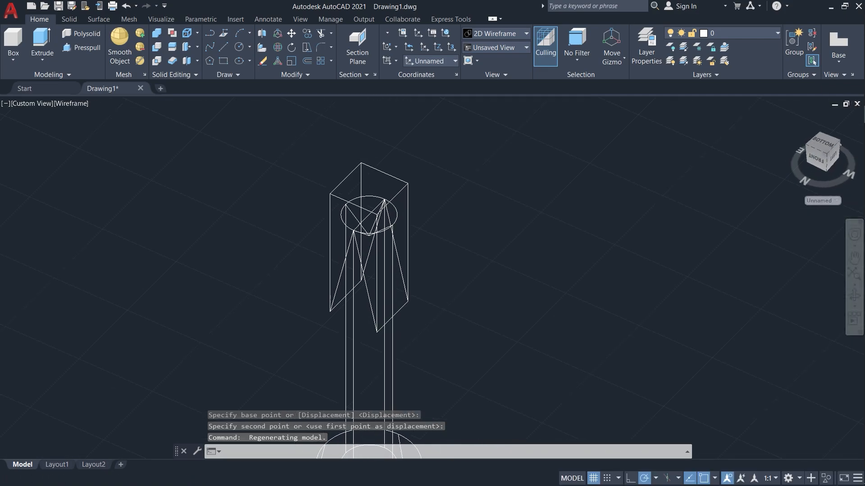
Subtract the extruded notched solid from the rod to cut its end into a sharp pointed head.
{"action": "scroll", "coordinate": [364, 273], "scroll_direction": "up", "scroll_amount": 4}
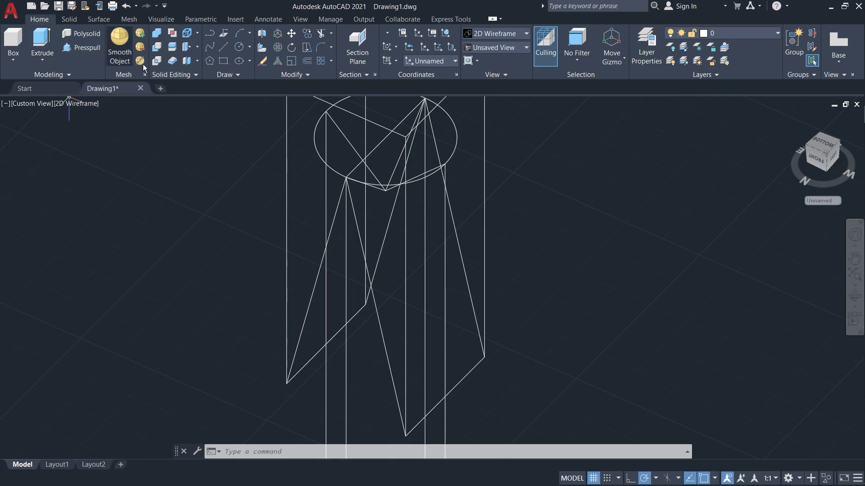
{"action": "left_click", "coordinate": [157, 47]}
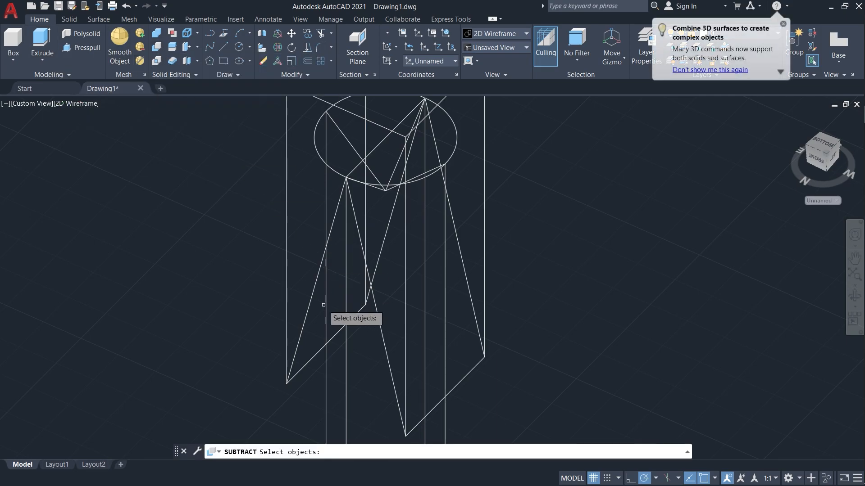
{"action": "key", "text": "Return"}
{"action": "left_click", "coordinate": [309, 306]}
{"action": "key", "text": "Return"}
Display the model in the Shaded visual style.
{"action": "middle_click_drag", "start_coordinate": [318, 291], "coordinate": [366, 270], "text": "shift"}
{"action": "scroll", "coordinate": [367, 269], "scroll_direction": "down", "scroll_amount": 2}
{"action": "left_click", "coordinate": [66, 79]}
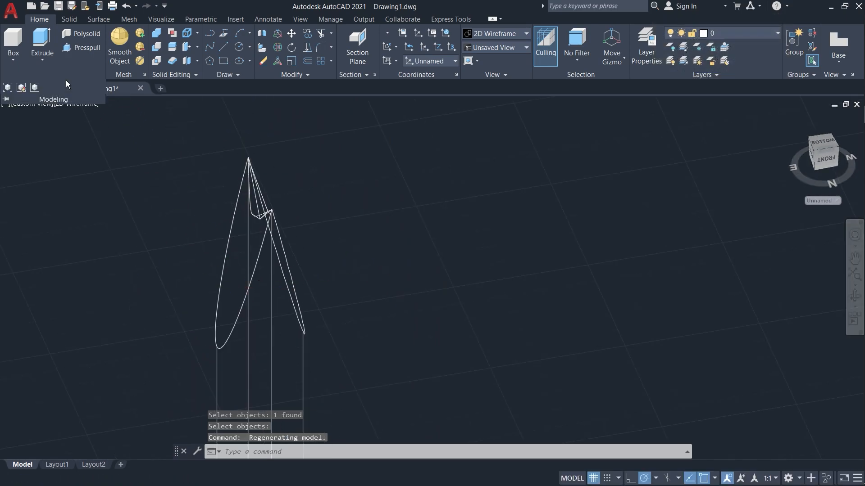
{"action": "left_click", "coordinate": [131, 125]}
{"action": "left_click", "coordinate": [87, 112]}
{"action": "left_click", "coordinate": [90, 107]}
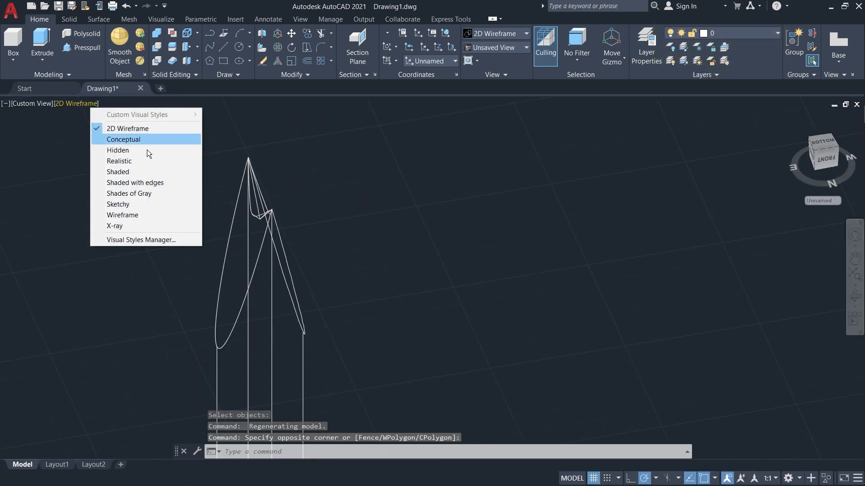
{"action": "left_click", "coordinate": [134, 172]}
Examine the cut head's slanted faces and pointed tip from several angles and zoom levels.
{"action": "mouse_move", "coordinate": [193, 288]}
{"action": "middle_mouse_down", "text": "shift"}
{"action": "mouse_move", "coordinate": [333, 227]}
{"action": "mouse_move", "coordinate": [131, 309]}
{"action": "middle_mouse_up", "text": "shift"}
{"action": "scroll", "coordinate": [231, 305], "scroll_direction": "up", "scroll_amount": 4}
{"action": "scroll", "coordinate": [231, 306], "scroll_direction": "down", "scroll_amount": 2}
{"action": "scroll", "coordinate": [232, 305], "scroll_direction": "up", "scroll_amount": 3}
{"action": "middle_click_drag", "start_coordinate": [232, 305], "coordinate": [311, 258], "text": "shift"}
{"action": "scroll", "coordinate": [293, 243], "scroll_direction": "down", "scroll_amount": 5}
{"action": "scroll", "coordinate": [272, 320], "scroll_direction": "up", "scroll_amount": 5}
{"action": "middle_click_drag", "start_coordinate": [272, 315], "coordinate": [302, 216], "text": "shift"}
{"action": "scroll", "coordinate": [290, 243], "scroll_direction": "down", "scroll_amount": 5}
{"action": "scroll", "coordinate": [285, 120], "scroll_direction": "up", "scroll_amount": 8}
{"action": "scroll", "coordinate": [281, 155], "scroll_direction": "down", "scroll_amount": 3}
{"action": "middle_click_drag", "start_coordinate": [283, 168], "coordinate": [266, 195], "text": "shift"}
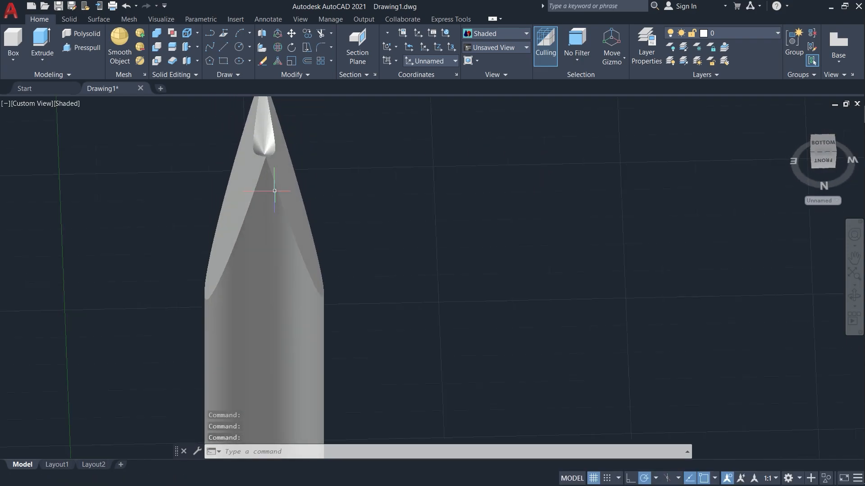
{"action": "scroll", "coordinate": [295, 271], "scroll_direction": "down", "scroll_amount": 4}
{"action": "middle_click_drag", "start_coordinate": [309, 290], "coordinate": [366, 159], "text": "shift"}
{"action": "scroll", "coordinate": [368, 158], "scroll_direction": "up", "scroll_amount": 6}
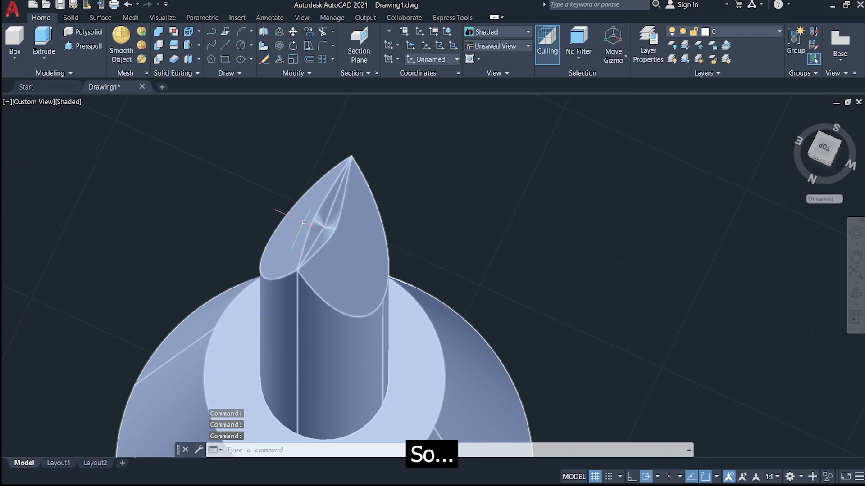
Draw a helix centred at the cut head with base and top radius 2.6, 0.4 turns and a height of 20.2.
{"action": "left_click", "coordinate": [193, 74]}
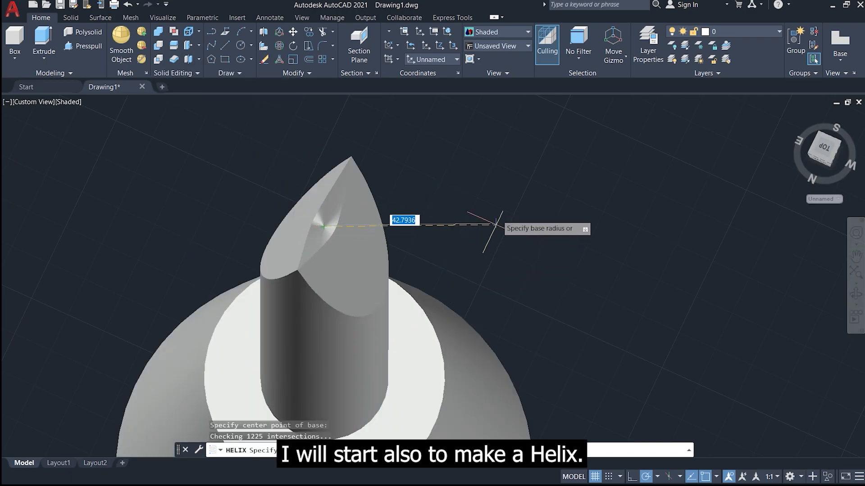
{"action": "scroll", "coordinate": [495, 224], "scroll_direction": "down", "scroll_amount": 3}
{"action": "type", "text": "2.6"}
{"action": "key", "text": "Return"}
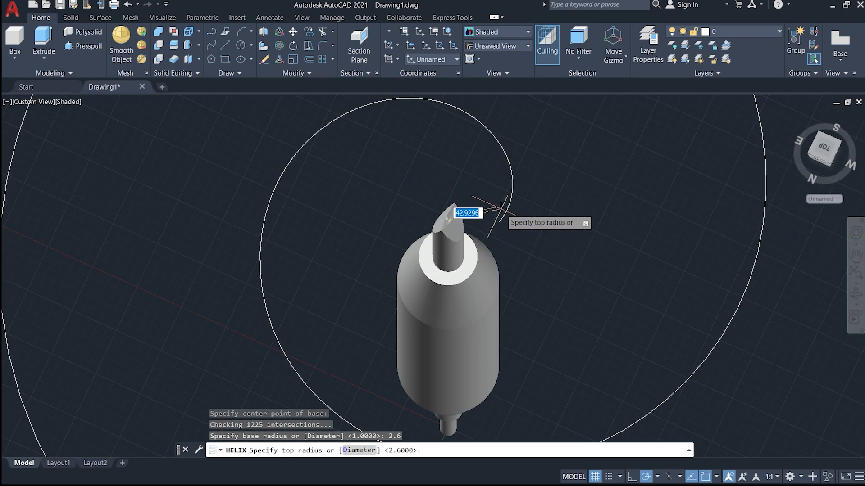
{"action": "key", "text": "Return"}
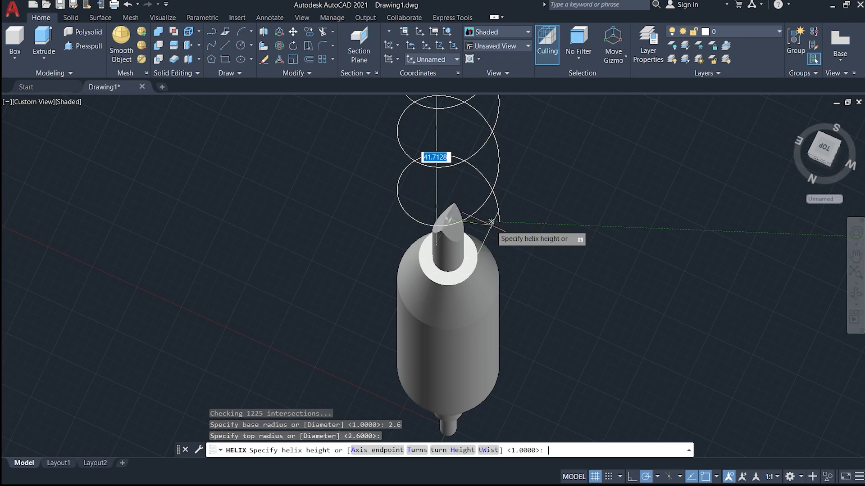
{"action": "left_click", "coordinate": [422, 453]}
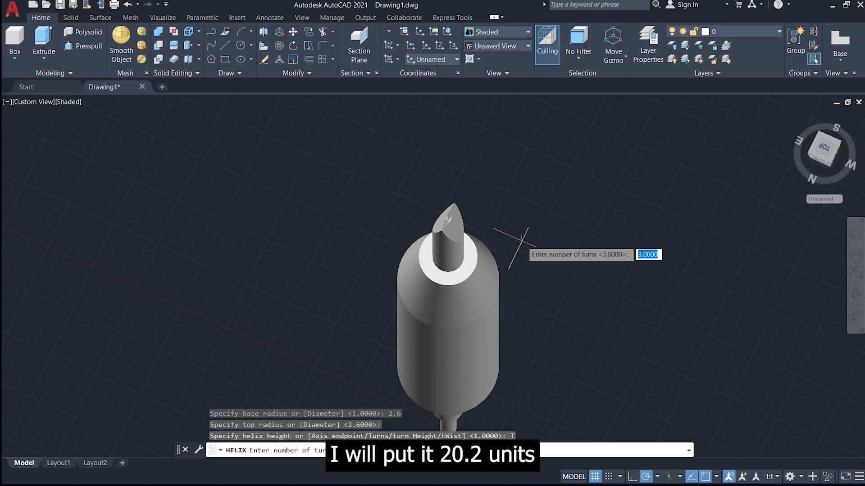
{"action": "type", "text": ".4"}
{"action": "key", "text": "Return"}
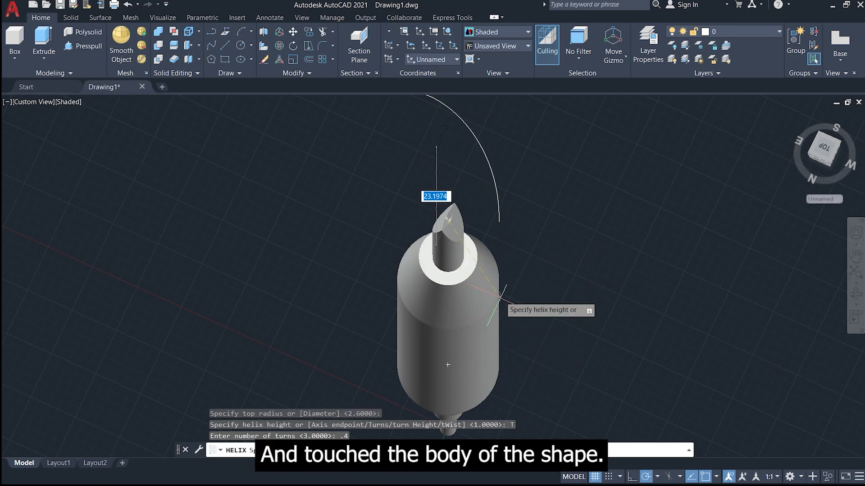
{"action": "type", "text": "20.2"}
{"action": "key", "text": "Return"}
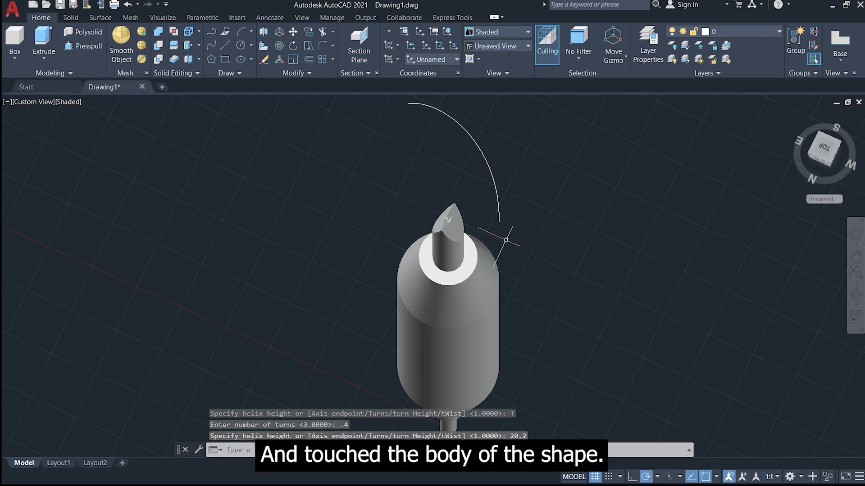
Try to move the helix straight down along the tool's axis onto the body in Ortho mode.
{"action": "middle_click_drag", "start_coordinate": [474, 304], "coordinate": [528, 361], "text": "shift"}
{"action": "scroll", "coordinate": [408, 237], "scroll_direction": "down", "scroll_amount": 6}
{"action": "scroll", "coordinate": [435, 278], "scroll_direction": "up", "scroll_amount": 2}
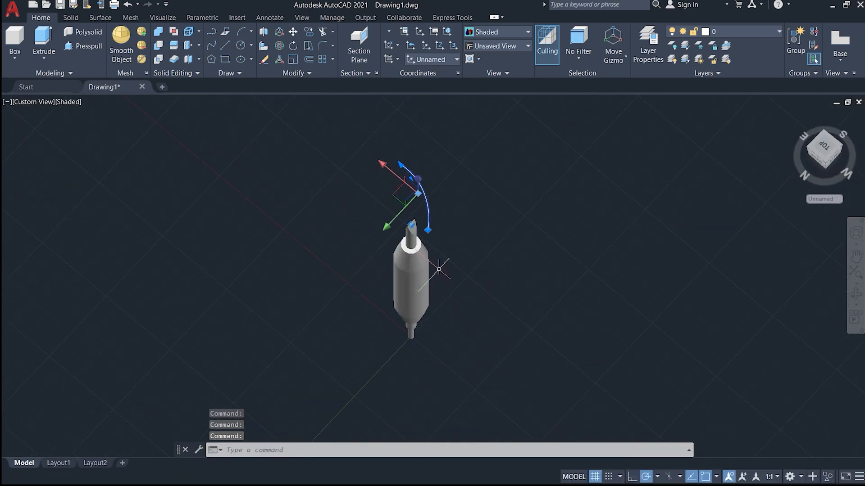
{"action": "type", "text": "m"}
{"action": "key", "text": "Return"}
{"action": "left_click", "coordinate": [396, 170]}
{"action": "middle_click_drag", "start_coordinate": [378, 218], "coordinate": [692, 314], "text": "shift"}
{"action": "key", "text": "F8"}
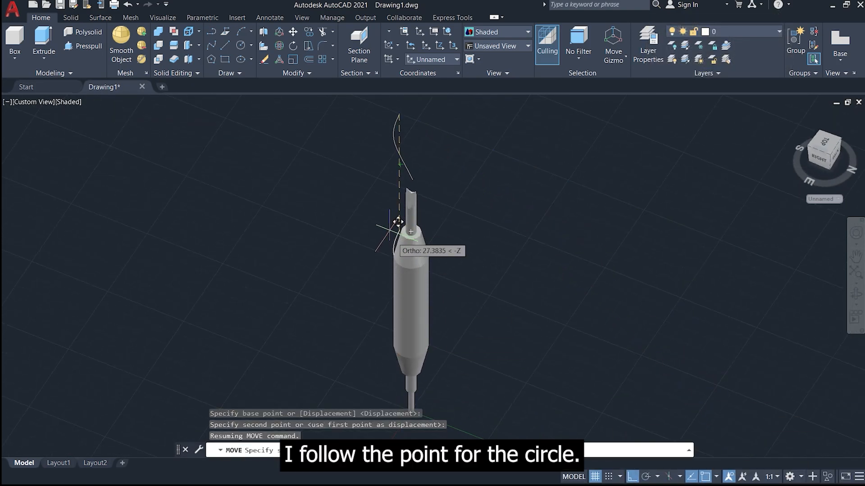
{"action": "left_click", "coordinate": [83, 104]}
{"action": "key", "text": "ctrl+z"}
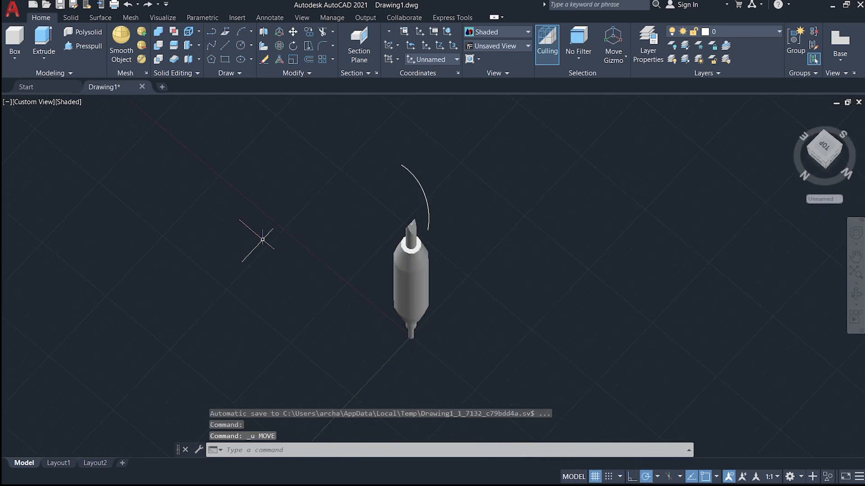
In the 2D Wireframe style, move the helix by its upper endpoint straight down onto the upper circle of the body's cylindrical part.
{"action": "left_click", "coordinate": [71, 103]}
{"action": "left_click", "coordinate": [90, 127]}
{"action": "scroll", "coordinate": [413, 212], "scroll_direction": "up", "scroll_amount": 2}
{"action": "left_click", "coordinate": [447, 148]}
{"action": "left_click", "coordinate": [418, 196]}
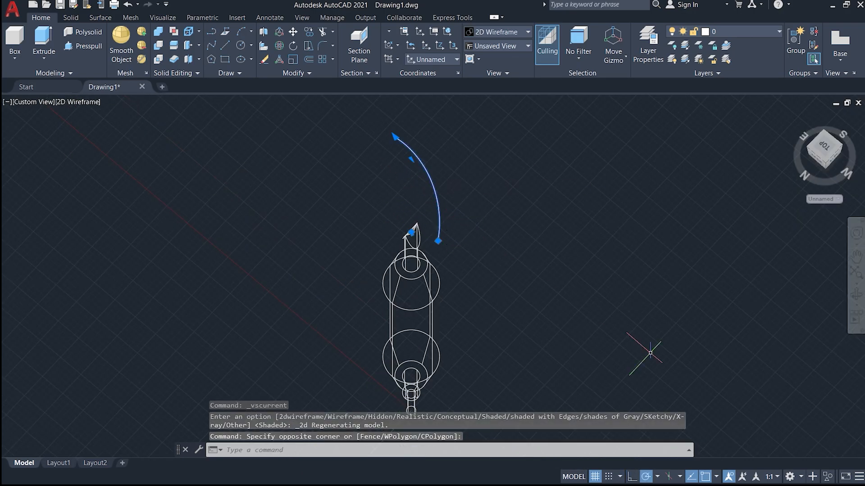
{"action": "type", "text": "m"}
{"action": "key", "text": "Return"}
{"action": "left_click", "coordinate": [412, 233]}
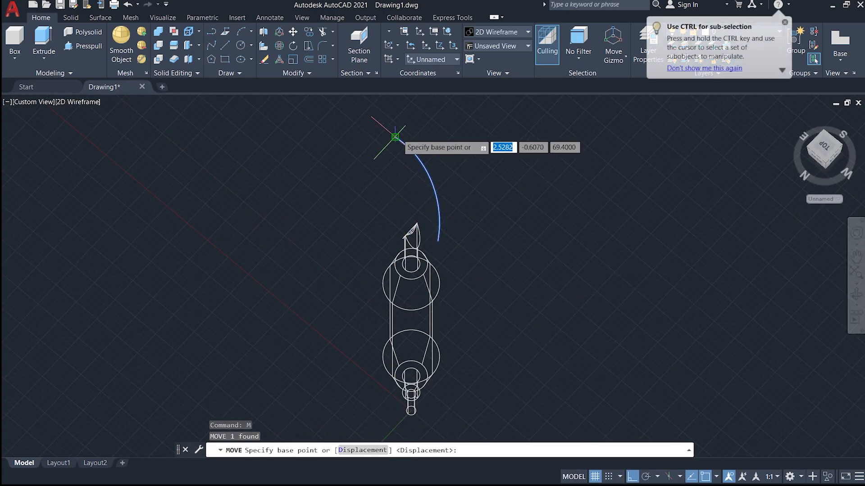
{"action": "middle_click_drag", "start_coordinate": [421, 210], "coordinate": [435, 267], "text": "shift"}
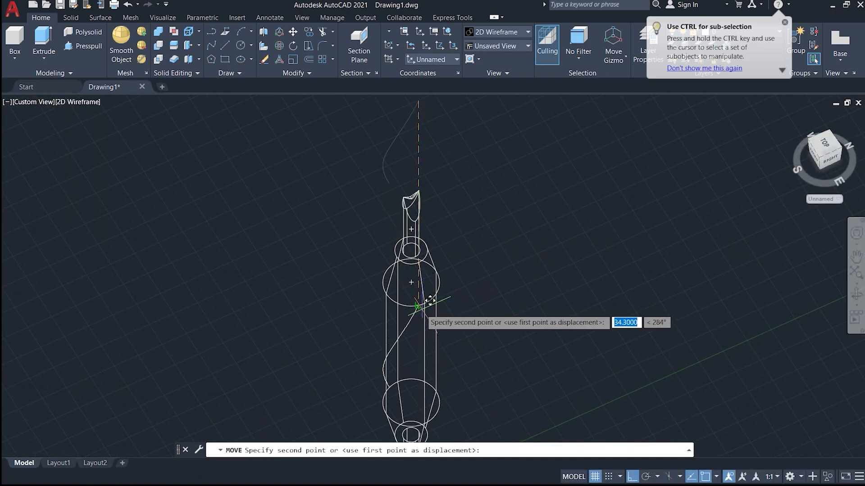
{"action": "scroll", "coordinate": [431, 300], "scroll_direction": "up", "scroll_amount": 5}
{"action": "left_click", "coordinate": [386, 293]}
Check the helix's position around the body and display the model as Shaded with edges.
{"action": "scroll", "coordinate": [376, 214], "scroll_direction": "down", "scroll_amount": 6}
{"action": "middle_click_drag", "start_coordinate": [354, 311], "coordinate": [330, 293], "text": "shift"}
{"action": "middle_click_drag", "start_coordinate": [289, 202], "coordinate": [311, 288], "text": "shift"}
{"action": "scroll", "coordinate": [409, 224], "scroll_direction": "down", "scroll_amount": 5}
{"action": "scroll", "coordinate": [354, 269], "scroll_direction": "up", "scroll_amount": 6}
{"action": "scroll", "coordinate": [305, 289], "scroll_direction": "up", "scroll_amount": 2}
{"action": "scroll", "coordinate": [318, 289], "scroll_direction": "down", "scroll_amount": 4}
{"action": "left_click", "coordinate": [79, 102]}
{"action": "left_click", "coordinate": [167, 182]}
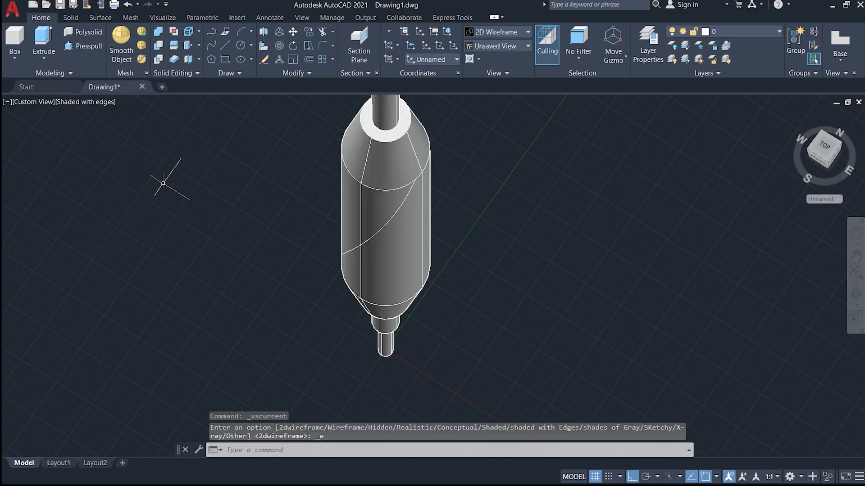
Draw a small square in the open space beside the tool with the Rectangle command.
{"action": "mouse_move", "coordinate": [497, 261]}
{"action": "middle_mouse_down", "text": "shift"}
{"action": "mouse_move", "coordinate": [383, 288]}
{"action": "mouse_move", "coordinate": [426, 247]}
{"action": "mouse_move", "coordinate": [358, 285]}
{"action": "middle_mouse_up", "text": "shift"}
{"action": "scroll", "coordinate": [346, 266], "scroll_direction": "up", "scroll_amount": 2}
{"action": "left_click", "coordinate": [225, 59]}
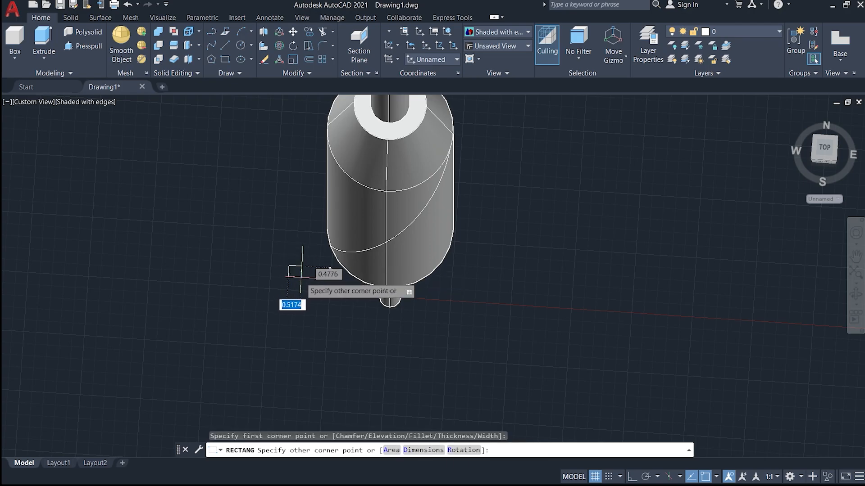
{"action": "scroll", "coordinate": [303, 277], "scroll_direction": "up", "scroll_amount": 5}
{"action": "scroll", "coordinate": [290, 260], "scroll_direction": "down", "scroll_amount": 2}
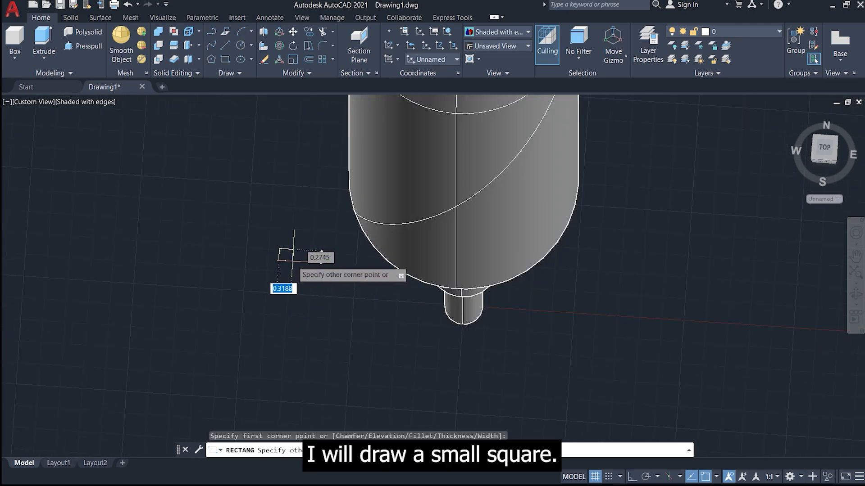
{"action": "key", "text": "Return"}
{"action": "scroll", "coordinate": [341, 299], "scroll_direction": "down", "scroll_amount": 2}
Move the small square by its centre onto the helix's lower endpoint on the body's lower edge.
{"action": "middle_click_drag", "start_coordinate": [342, 299], "coordinate": [433, 293], "text": "shift"}
{"action": "scroll", "coordinate": [307, 322], "scroll_direction": "up", "scroll_amount": 4}
{"action": "left_click", "coordinate": [340, 332]}
{"action": "left_click", "coordinate": [307, 358]}
{"action": "type", "text": "m"}
{"action": "key", "text": "Return"}
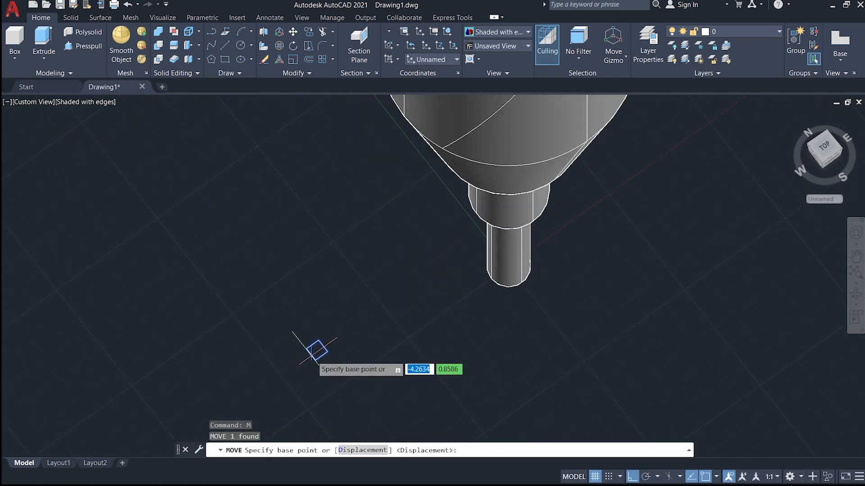
{"action": "scroll", "coordinate": [311, 355], "scroll_direction": "up", "scroll_amount": 5}
{"action": "left_click", "coordinate": [336, 338]}
{"action": "scroll", "coordinate": [299, 367], "scroll_direction": "down", "scroll_amount": 5}
{"action": "scroll", "coordinate": [443, 134], "scroll_direction": "up", "scroll_amount": 5}
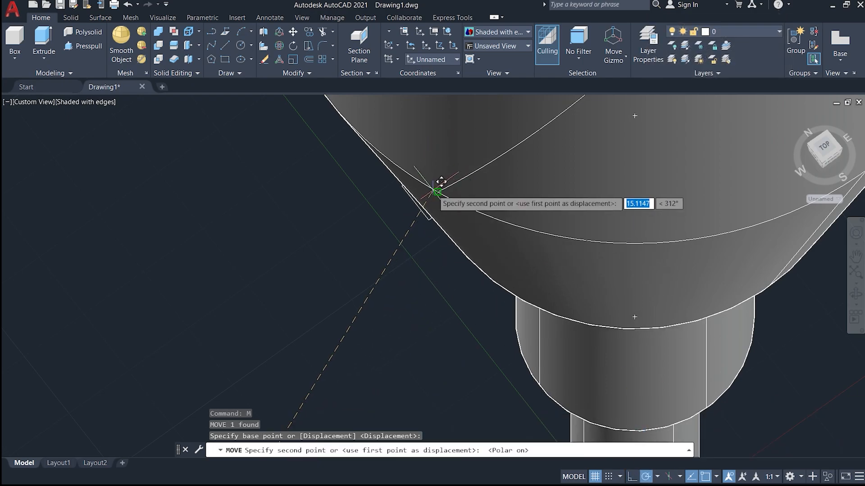
{"action": "scroll", "coordinate": [450, 196], "scroll_direction": "up", "scroll_amount": 3}
{"action": "left_click", "coordinate": [451, 197]}
{"action": "scroll", "coordinate": [452, 197], "scroll_direction": "down", "scroll_amount": 5}
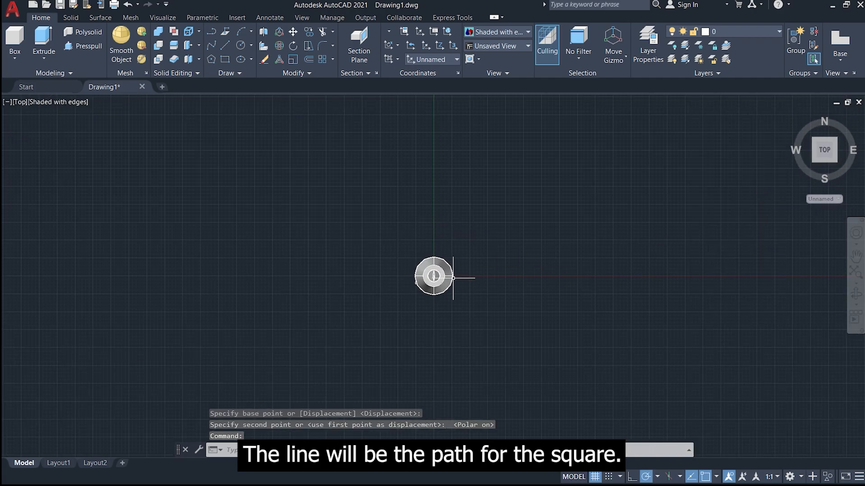
Rotate the square about its centre to about 157° to line it up with the body's edge, and display the model in 2D Wireframe.
{"action": "scroll", "coordinate": [453, 278], "scroll_direction": "up", "scroll_amount": 10}
{"action": "left_click_drag", "start_coordinate": [399, 247], "coordinate": [329, 320]}
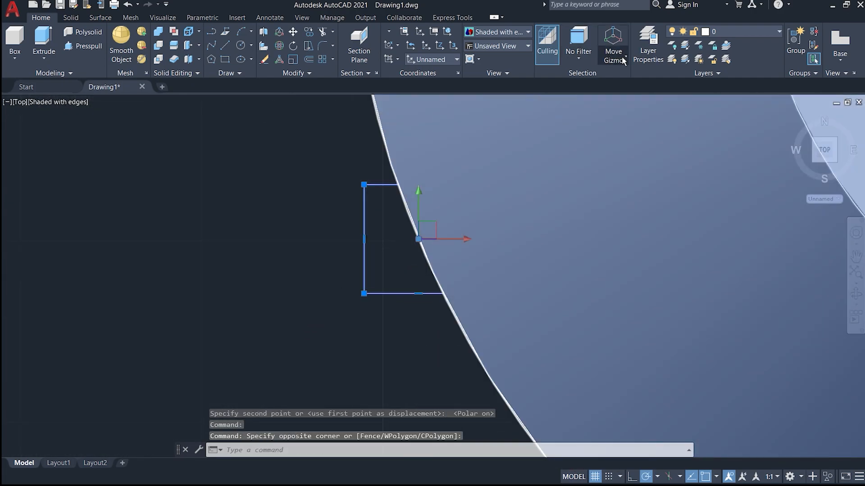
{"action": "left_click", "coordinate": [623, 100]}
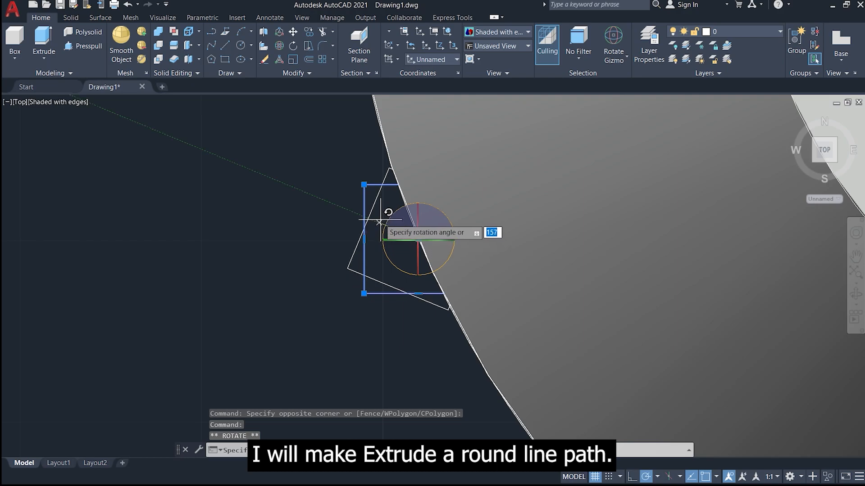
{"action": "left_click", "coordinate": [195, 148]}
{"action": "middle_click_drag", "start_coordinate": [373, 311], "coordinate": [439, 260], "text": "shift"}
{"action": "left_click", "coordinate": [111, 102]}
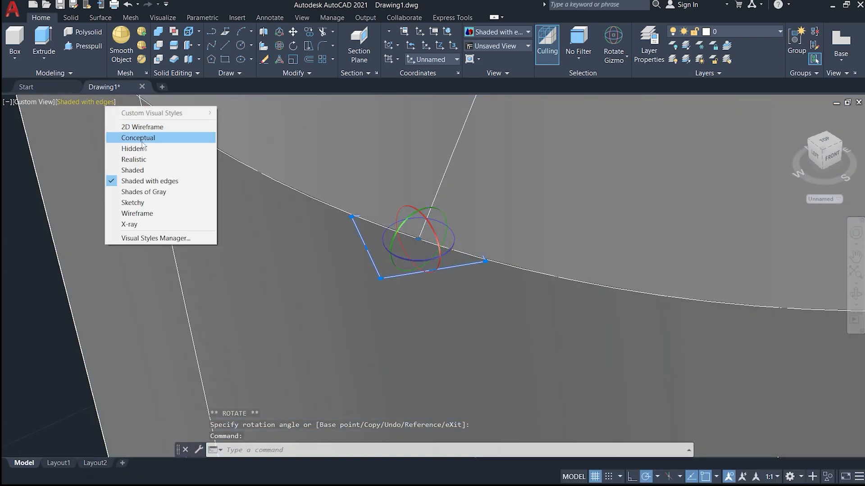
{"action": "left_click", "coordinate": [154, 128]}
{"action": "scroll", "coordinate": [419, 250], "scroll_direction": "up", "scroll_amount": 5}
{"action": "left_click", "coordinate": [386, 311]}
{"action": "left_click", "coordinate": [365, 354]}
{"action": "left_click", "coordinate": [446, 147]}
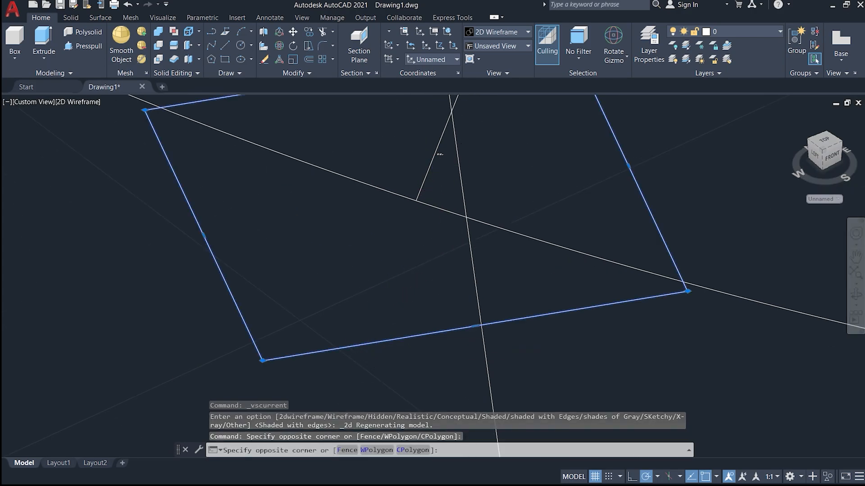
{"action": "left_click", "coordinate": [398, 168]}
{"action": "scroll", "coordinate": [417, 207], "scroll_direction": "down", "scroll_amount": 5}
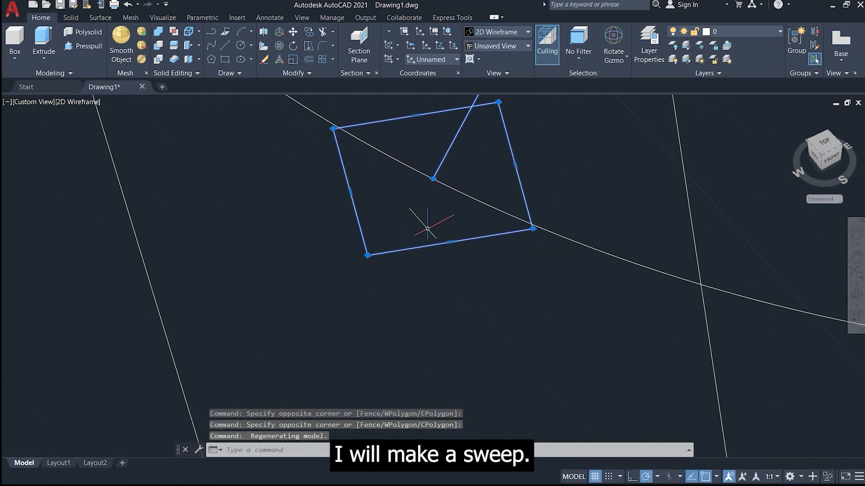
{"action": "type", "text": "m"}
{"action": "key", "text": "Return"}
{"action": "key", "text": "Escape"}
Try to sweep the square at the helix's lower end along the helix.
{"action": "scroll", "coordinate": [418, 249], "scroll_direction": "down", "scroll_amount": 4}
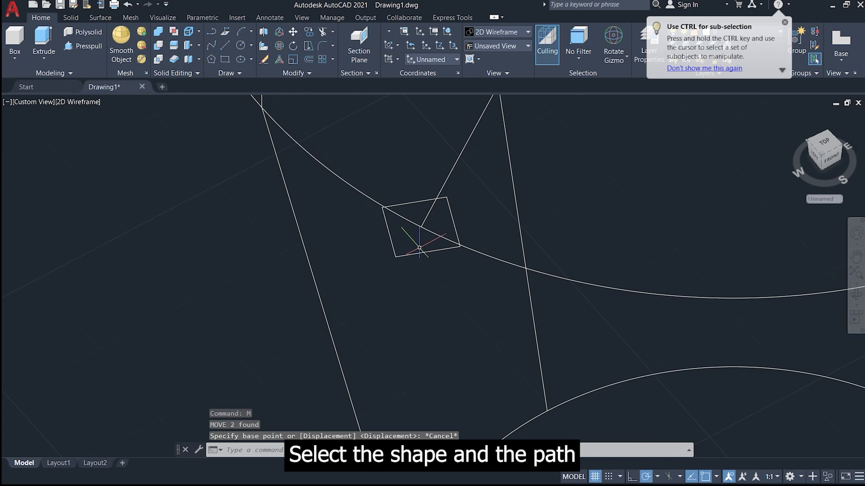
{"action": "scroll", "coordinate": [443, 228], "scroll_direction": "down", "scroll_amount": 6}
{"action": "scroll", "coordinate": [419, 252], "scroll_direction": "up", "scroll_amount": 4}
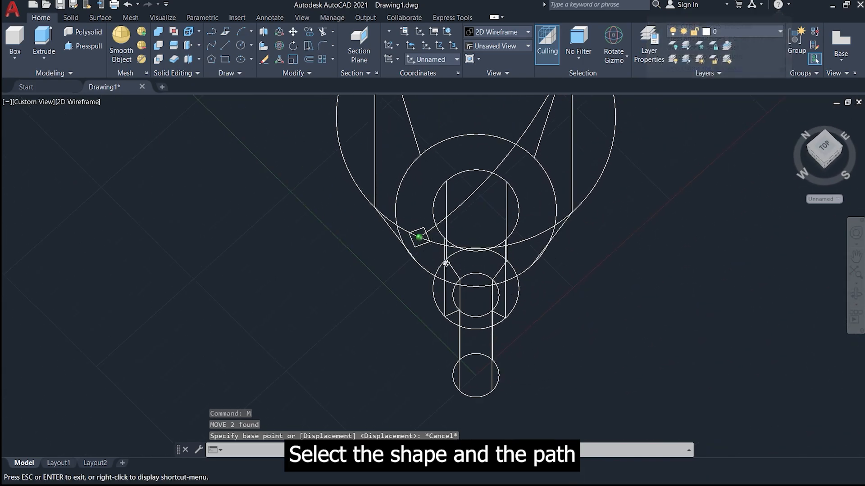
{"action": "scroll", "coordinate": [402, 279], "scroll_direction": "up", "scroll_amount": 3}
{"action": "scroll", "coordinate": [405, 252], "scroll_direction": "down", "scroll_amount": 2}
{"action": "scroll", "coordinate": [386, 304], "scroll_direction": "up", "scroll_amount": 8}
{"action": "left_click", "coordinate": [59, 145]}
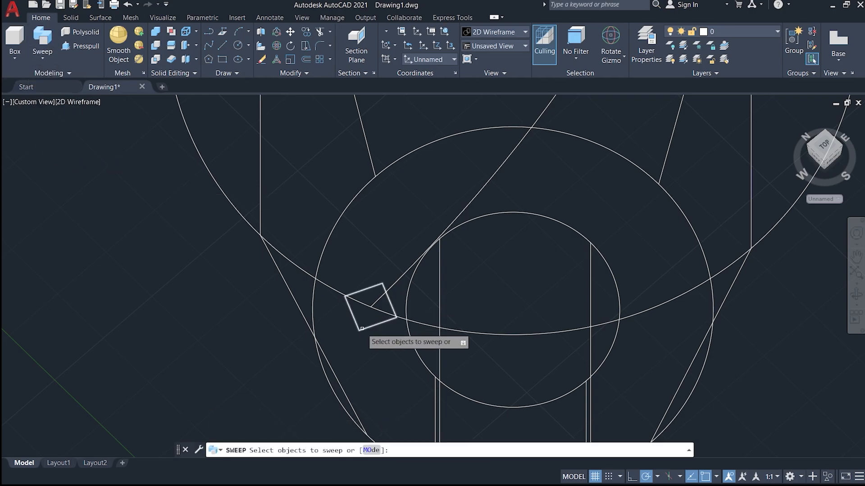
{"action": "left_click", "coordinate": [359, 328]}
{"action": "left_click", "coordinate": [403, 272]}
{"action": "key", "text": "Return"}
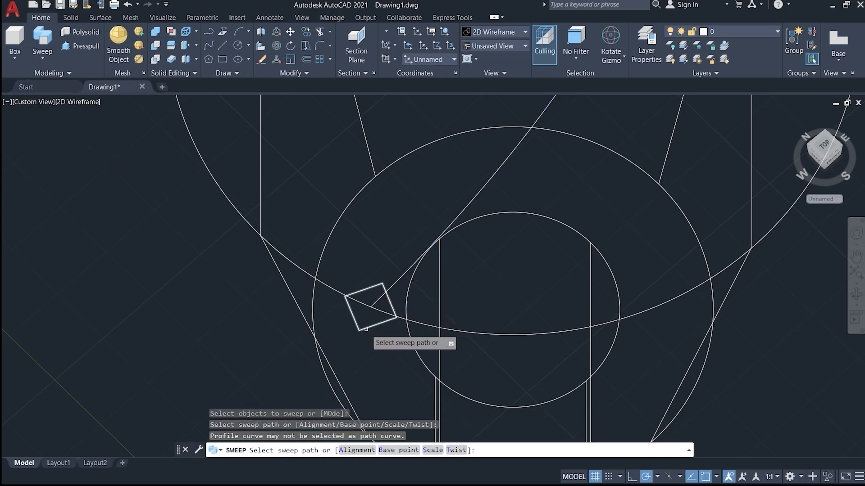
{"action": "key", "text": "Return"}
{"action": "left_click", "coordinate": [367, 327]}
Sweep the small square along the helix path into a solid that winds around the body.
{"action": "left_click", "coordinate": [59, 145]}
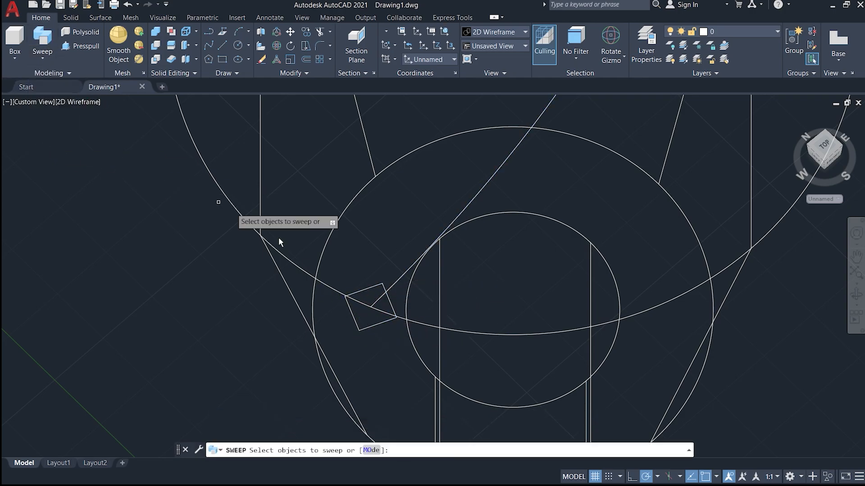
{"action": "left_click", "coordinate": [362, 329]}
{"action": "key", "text": "Return"}
{"action": "left_click", "coordinate": [399, 278]}
{"action": "scroll", "coordinate": [327, 326], "scroll_direction": "down", "scroll_amount": 6}
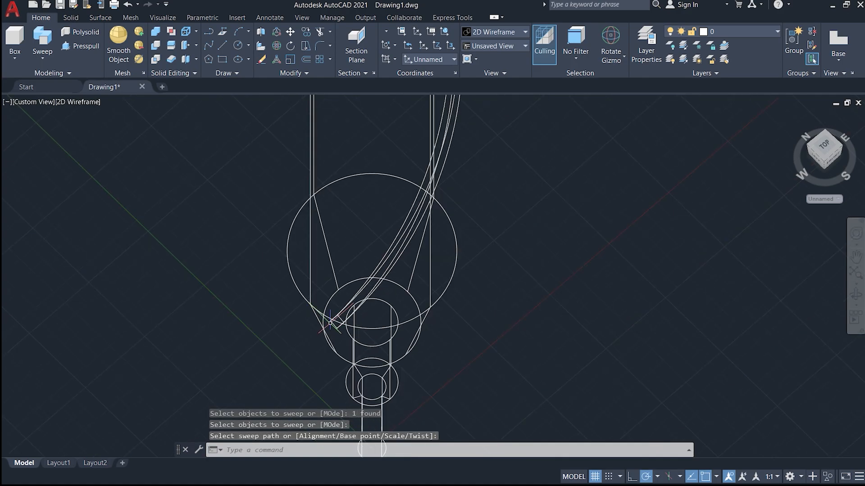
Display the model in the Shaded visual style and turn it to show the swept spiral on the body.
{"action": "left_click", "coordinate": [73, 105]}
{"action": "left_click", "coordinate": [108, 174]}
{"action": "scroll", "coordinate": [450, 269], "scroll_direction": "down", "scroll_amount": 5}
{"action": "mouse_move", "coordinate": [467, 270]}
{"action": "middle_mouse_down", "text": "shift"}
{"action": "mouse_move", "coordinate": [246, 222]}
{"action": "mouse_move", "coordinate": [444, 149]}
{"action": "middle_mouse_up", "text": "shift"}
{"action": "left_click", "coordinate": [827, 152]}
{"action": "mouse_move", "coordinate": [458, 289]}
{"action": "middle_mouse_down", "text": "shift"}
{"action": "mouse_move", "coordinate": [448, 270]}
{"action": "mouse_move", "coordinate": [445, 308]}
{"action": "mouse_move", "coordinate": [447, 284]}
{"action": "middle_mouse_up", "text": "shift"}
{"action": "scroll", "coordinate": [448, 284], "scroll_direction": "up", "scroll_amount": 5}
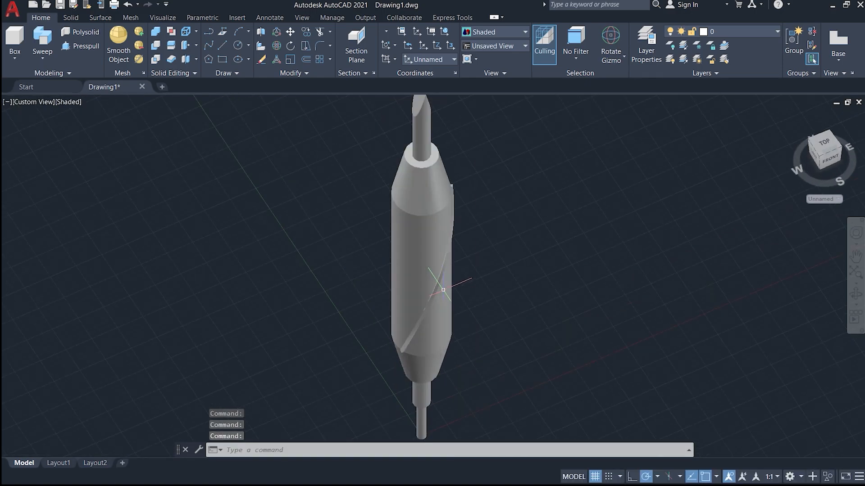
Create a polar array of the swept spiral around the tool's central axis, centred on the cut head.
{"action": "left_click", "coordinate": [442, 283]}
{"action": "left_click", "coordinate": [330, 59]}
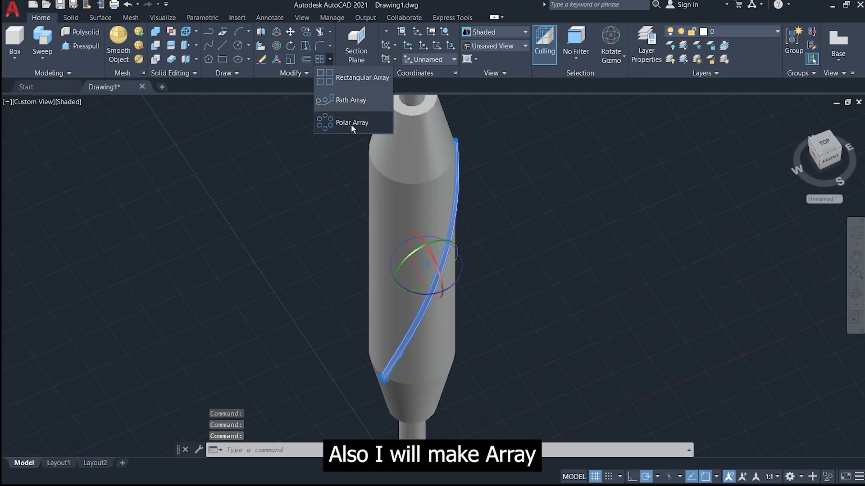
{"action": "left_click", "coordinate": [351, 123]}
{"action": "scroll", "coordinate": [346, 135], "scroll_direction": "down", "scroll_amount": 5}
{"action": "scroll", "coordinate": [373, 169], "scroll_direction": "up", "scroll_amount": 12}
{"action": "middle_click_drag", "start_coordinate": [346, 135], "coordinate": [351, 232]}
{"action": "scroll", "coordinate": [350, 243], "scroll_direction": "down", "scroll_amount": 4}
{"action": "scroll", "coordinate": [354, 185], "scroll_direction": "up", "scroll_amount": 6}
{"action": "left_click", "coordinate": [332, 247]}
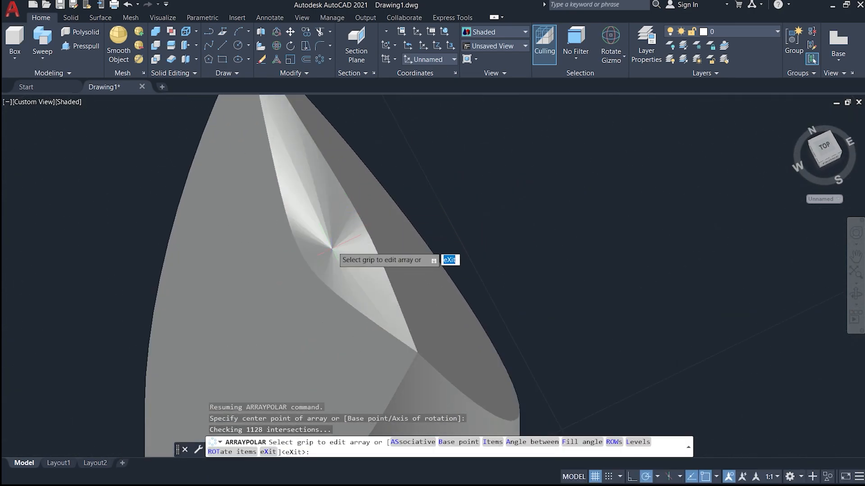
Set the polar array to 25 items over the full 360° and finish it.
{"action": "scroll", "coordinate": [354, 214], "scroll_direction": "down", "scroll_amount": 11}
{"action": "mouse_move", "coordinate": [356, 282]}
{"action": "middle_mouse_down"}
{"action": "mouse_move", "coordinate": [357, 246]}
{"action": "mouse_move", "coordinate": [356, 306]}
{"action": "mouse_move", "coordinate": [355, 285]}
{"action": "middle_mouse_up"}
{"action": "scroll", "coordinate": [355, 284], "scroll_direction": "down", "scroll_amount": 5}
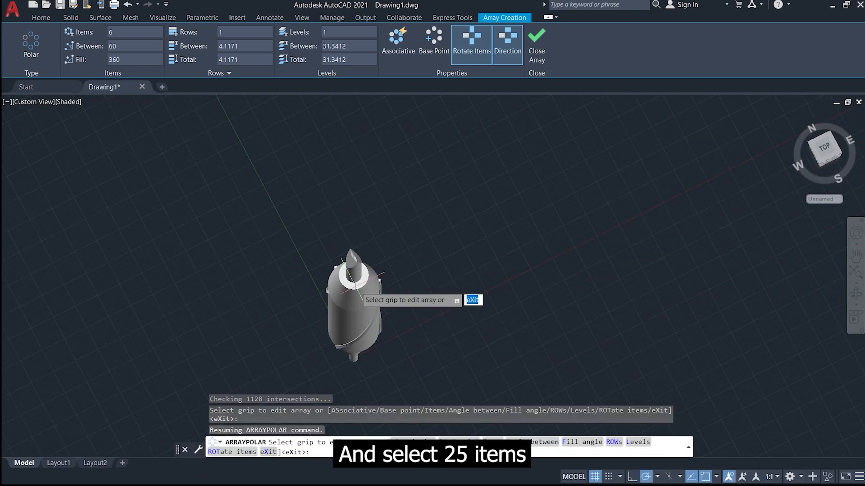
{"action": "scroll", "coordinate": [354, 283], "scroll_direction": "up", "scroll_amount": 5}
{"action": "type", "text": "25"}
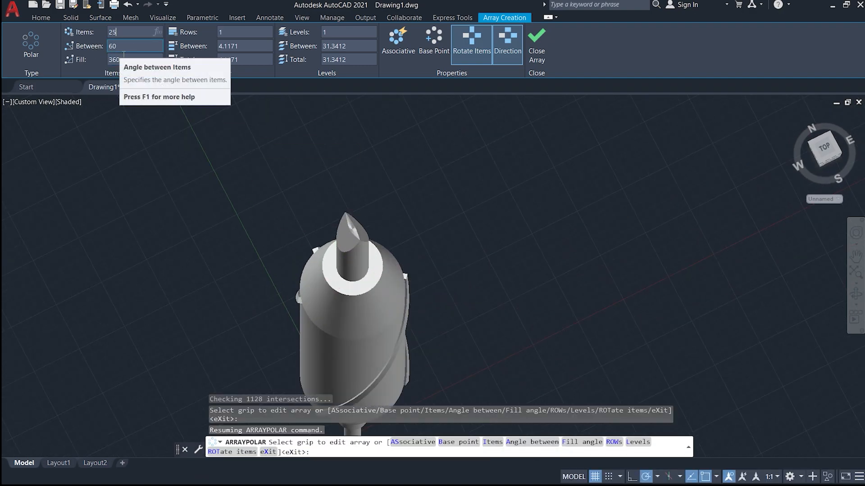
{"action": "key", "text": "Return"}
{"action": "middle_click_drag", "start_coordinate": [351, 329], "coordinate": [351, 190], "text": "shift"}
{"action": "scroll", "coordinate": [351, 180], "scroll_direction": "up", "scroll_amount": 5}
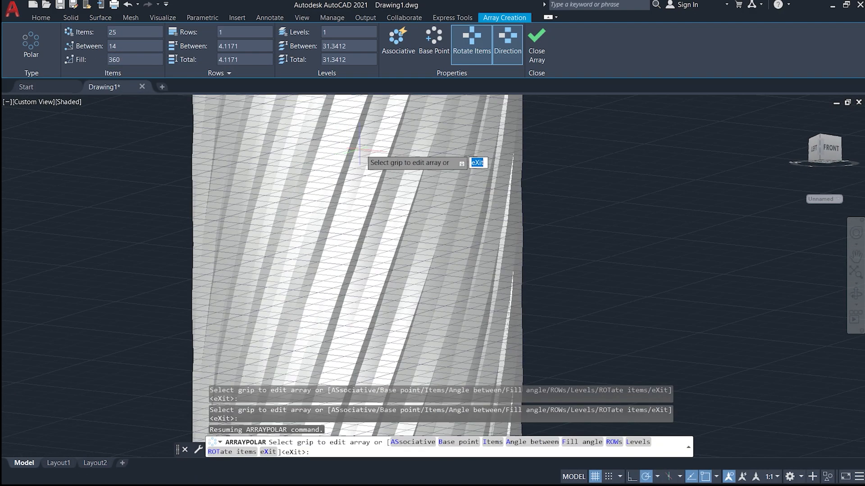
{"action": "middle_click_drag", "start_coordinate": [359, 149], "coordinate": [361, 225]}
{"action": "middle_click_drag", "start_coordinate": [360, 225], "coordinate": [380, 284], "text": "shift"}
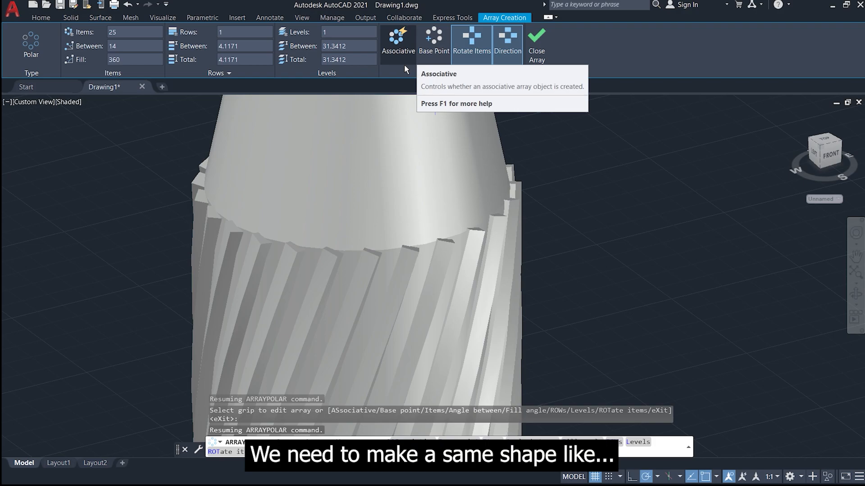
{"action": "left_click", "coordinate": [543, 50]}
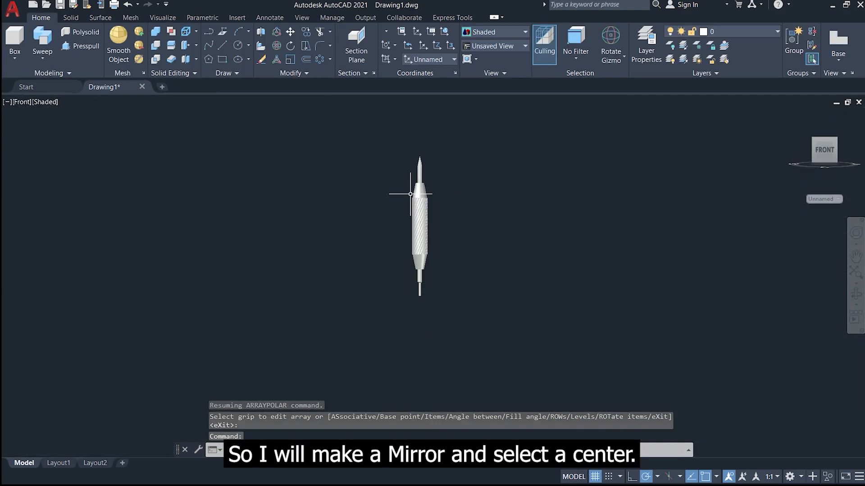
Mirror all the spirals across a vertical line through the centre of the tool's lower end, keeping the originals.
{"action": "scroll", "coordinate": [410, 194], "scroll_direction": "up", "scroll_amount": 3}
{"action": "left_click", "coordinate": [349, 147]}
{"action": "left_click", "coordinate": [467, 332]}
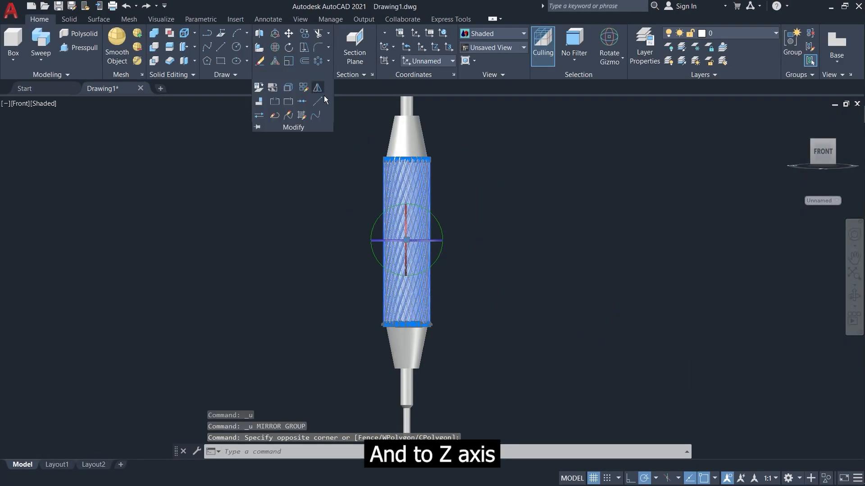
{"action": "left_click", "coordinate": [322, 91]}
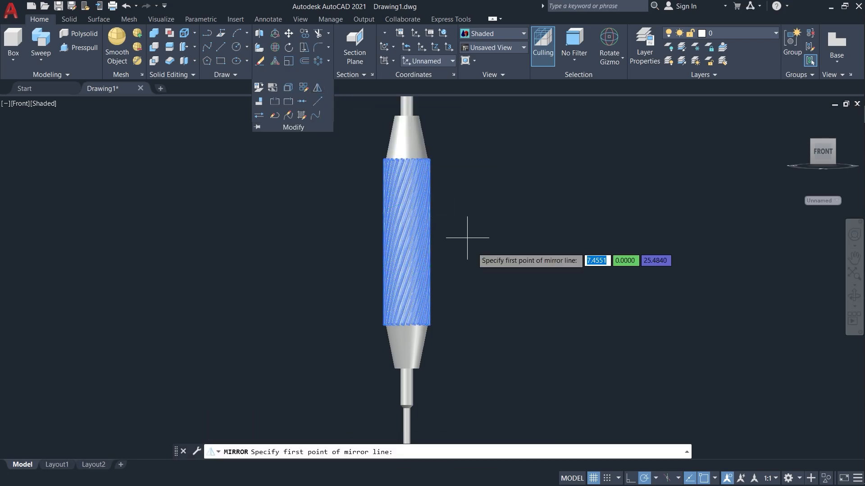
{"action": "scroll", "coordinate": [447, 255], "scroll_direction": "down", "scroll_amount": 3}
{"action": "scroll", "coordinate": [431, 343], "scroll_direction": "up", "scroll_amount": 5}
{"action": "scroll", "coordinate": [431, 343], "scroll_direction": "up", "scroll_amount": 6}
{"action": "scroll", "coordinate": [422, 326], "scroll_direction": "up", "scroll_amount": 2}
{"action": "middle_click_drag", "start_coordinate": [422, 326], "coordinate": [419, 290], "text": "shift"}
{"action": "left_click", "coordinate": [412, 305]}
{"action": "middle_click_drag", "start_coordinate": [412, 386], "coordinate": [391, 452], "text": "shift"}
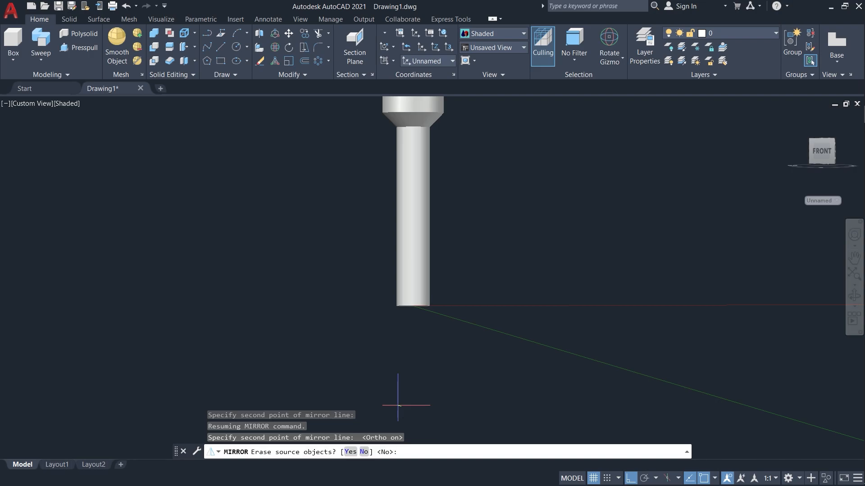
{"action": "key", "text": "Return"}
Examine the crossing spirals around the body from the side and from above.
{"action": "scroll", "coordinate": [398, 406], "scroll_direction": "down", "scroll_amount": 5}
{"action": "scroll", "coordinate": [405, 410], "scroll_direction": "up", "scroll_amount": 3}
{"action": "middle_click_drag", "start_coordinate": [408, 412], "coordinate": [408, 375], "text": "shift"}
{"action": "scroll", "coordinate": [387, 266], "scroll_direction": "up", "scroll_amount": 4}
{"action": "middle_click_drag", "start_coordinate": [420, 145], "coordinate": [431, 194], "text": "shift"}
{"action": "scroll", "coordinate": [431, 198], "scroll_direction": "up", "scroll_amount": 2}
{"action": "left_click", "coordinate": [823, 151]}
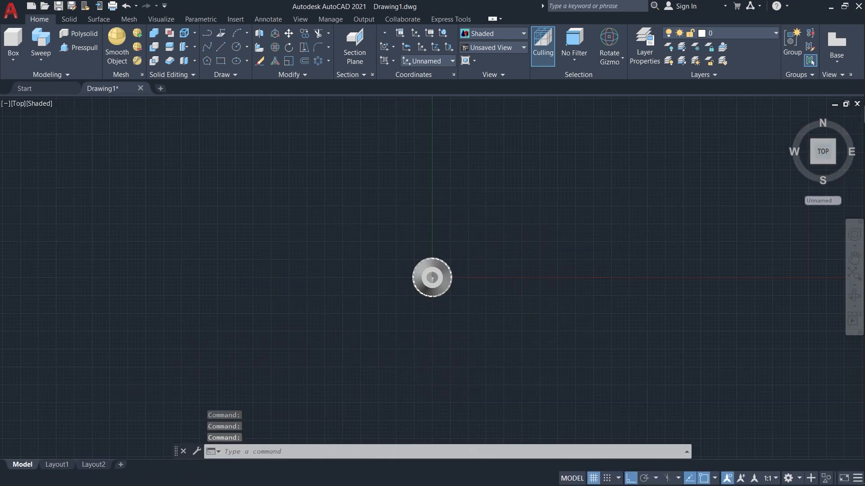
{"action": "scroll", "coordinate": [444, 272], "scroll_direction": "up", "scroll_amount": 8}
{"action": "middle_click_drag", "start_coordinate": [384, 345], "coordinate": [471, 228], "text": "shift"}
{"action": "scroll", "coordinate": [464, 232], "scroll_direction": "down", "scroll_amount": 10}
Select all the original and mirrored spirals on the body and combine them into one group.
{"action": "left_click", "coordinate": [412, 180]}
{"action": "left_click", "coordinate": [520, 366]}
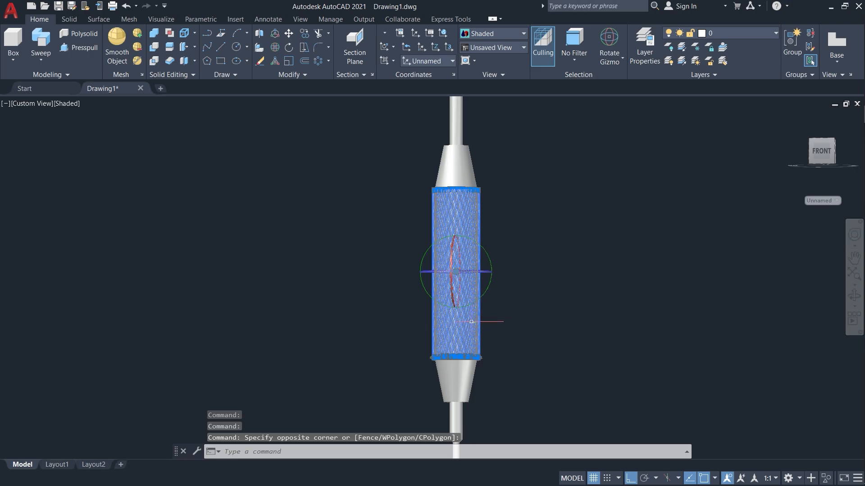
{"action": "right_click", "coordinate": [472, 323]}
{"action": "mouse_move", "coordinate": [570, 227]}
{"action": "left_click", "coordinate": [615, 218]}
{"action": "scroll", "coordinate": [454, 298], "scroll_direction": "down", "scroll_amount": 3}
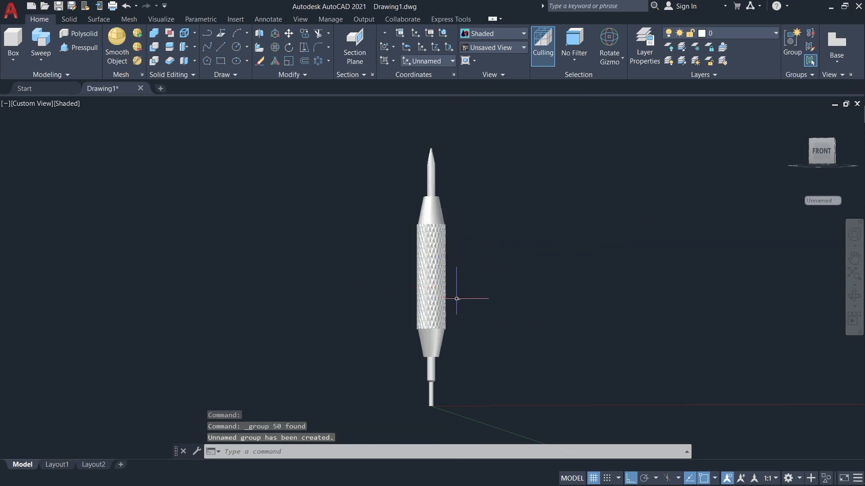
Subtract the grouped spirals from the tool's solid body to cut the crossed grooves.
{"action": "left_click", "coordinate": [831, 157]}
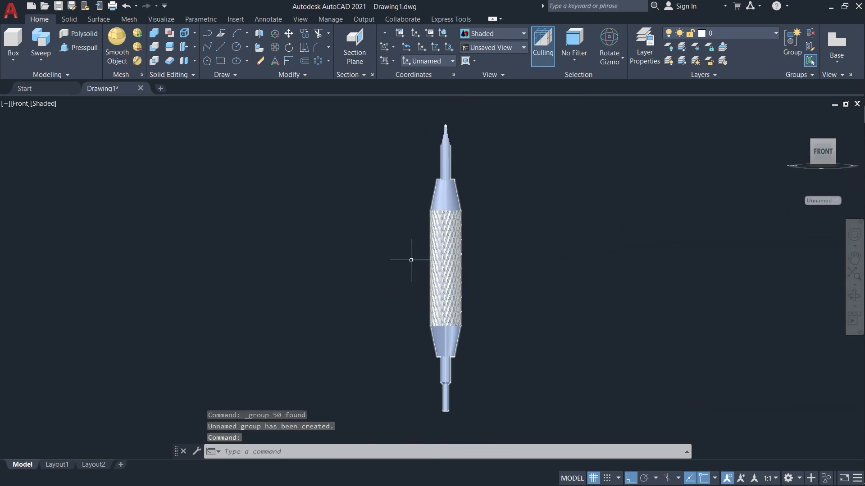
{"action": "left_click", "coordinate": [156, 48]}
{"action": "left_click", "coordinate": [445, 158]}
{"action": "key", "text": "Return"}
{"action": "left_click", "coordinate": [454, 231]}
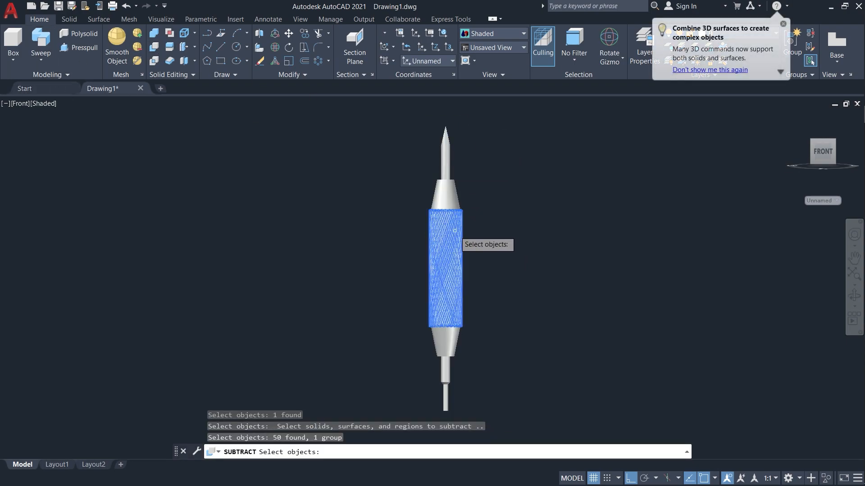
{"action": "key", "text": "Return"}
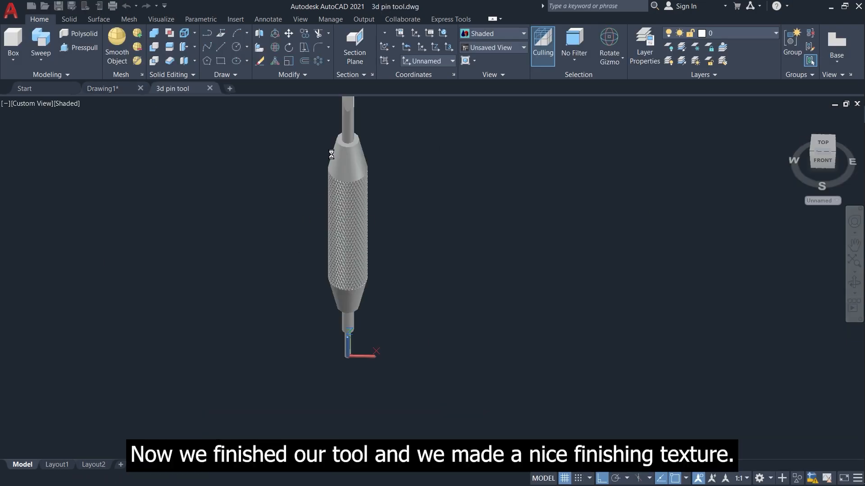
Examine the diamond texture on the finished body up close in the 3d pin tool drawing.
{"action": "scroll", "coordinate": [353, 205], "scroll_direction": "up", "scroll_amount": 2}
{"action": "scroll", "coordinate": [339, 174], "scroll_direction": "up", "scroll_amount": 5}
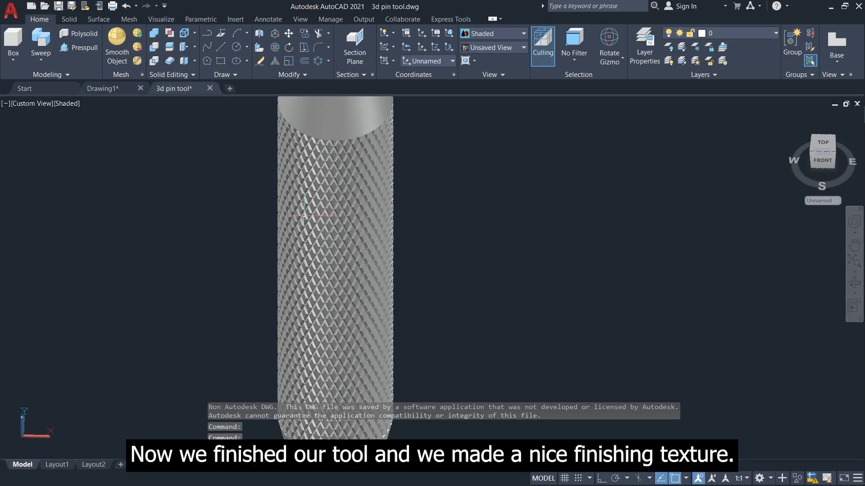
{"action": "scroll", "coordinate": [334, 148], "scroll_direction": "up", "scroll_amount": 3}
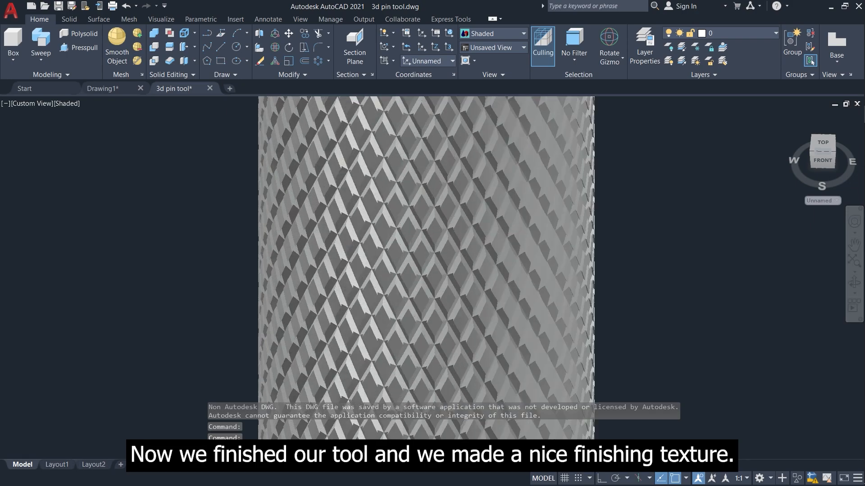